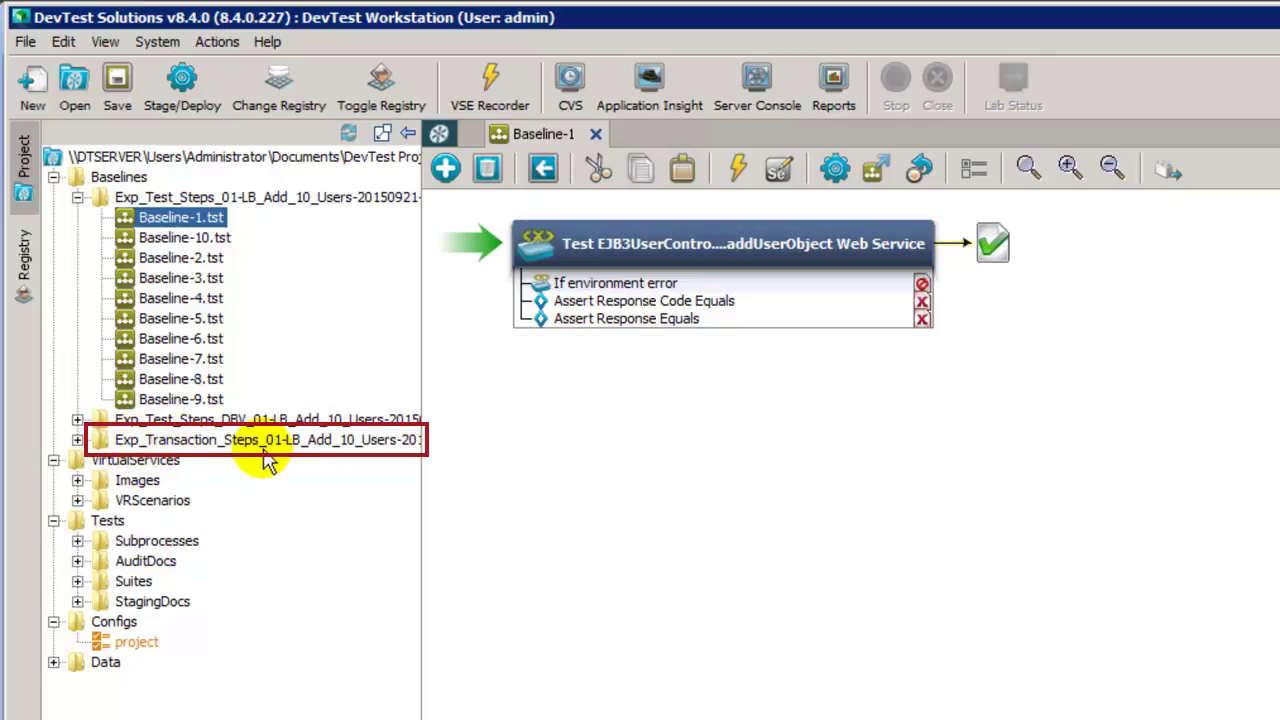
# Look through the baseline tests in the Exp_Test_Steps_DBV and Exp_Transaction_Steps folders, and collapse both folders again
pyautogui.click(77, 419)
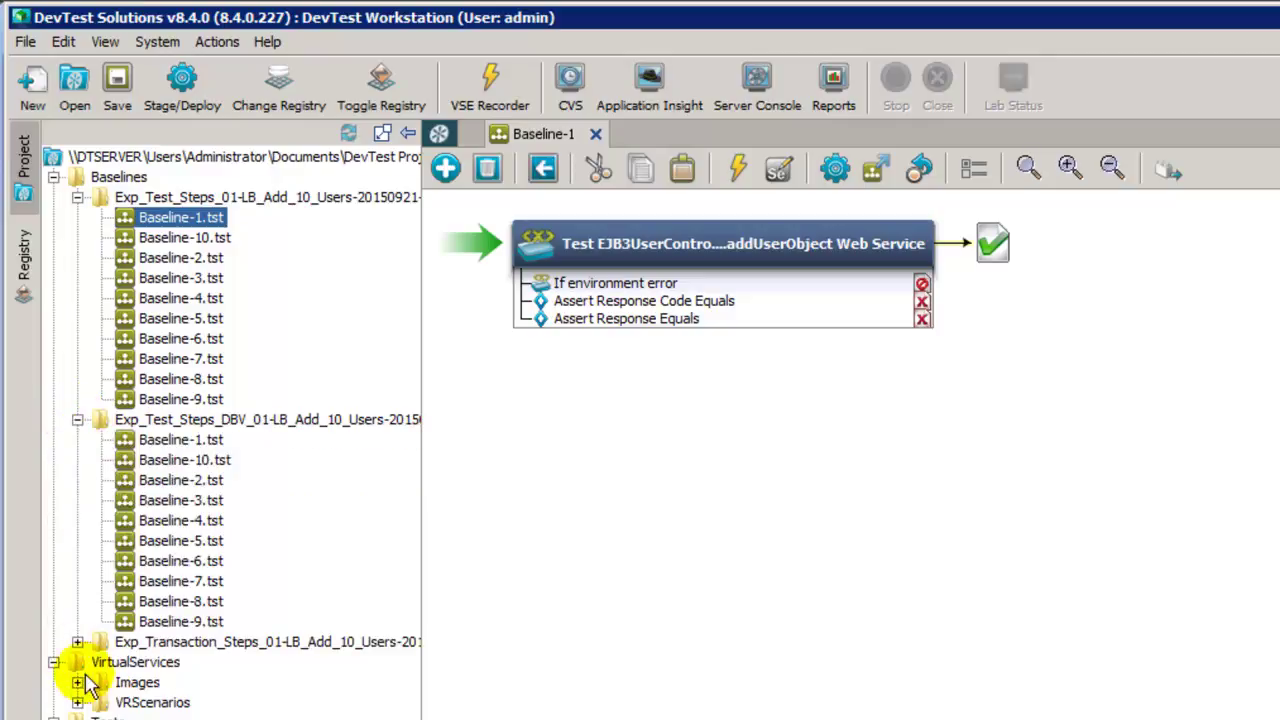
pyautogui.click(77, 642)
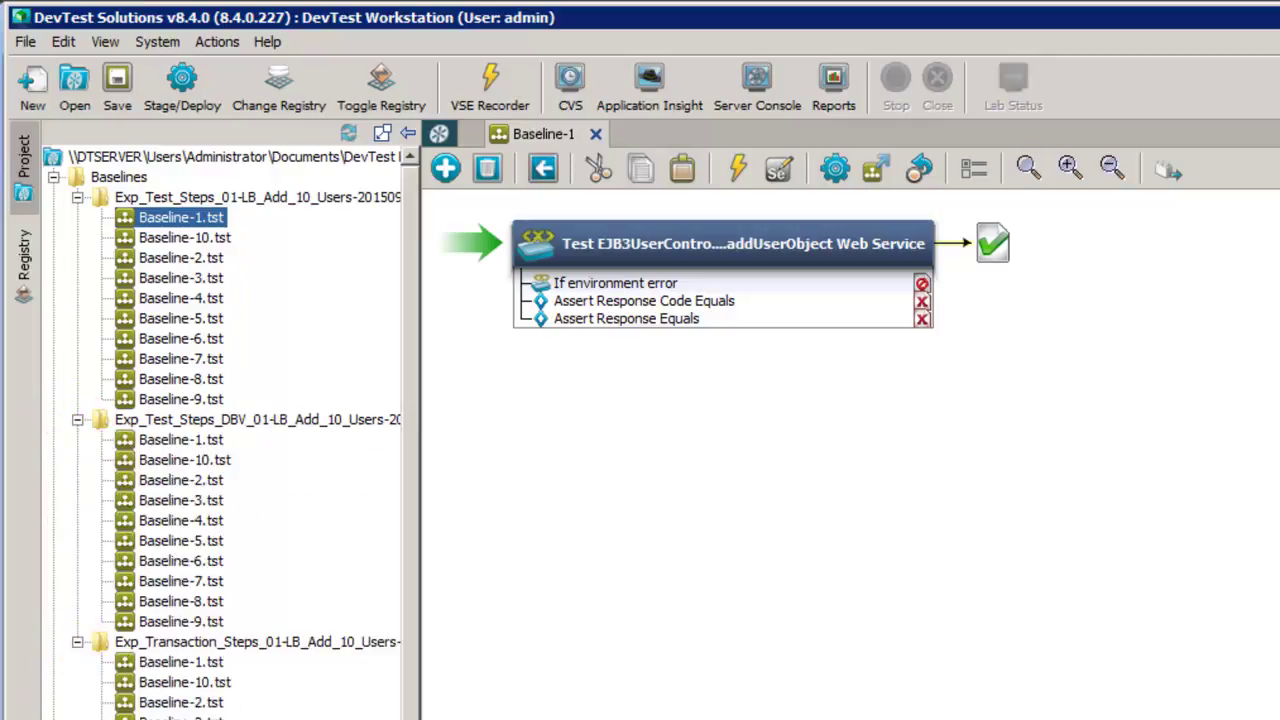
pyautogui.click(77, 642)
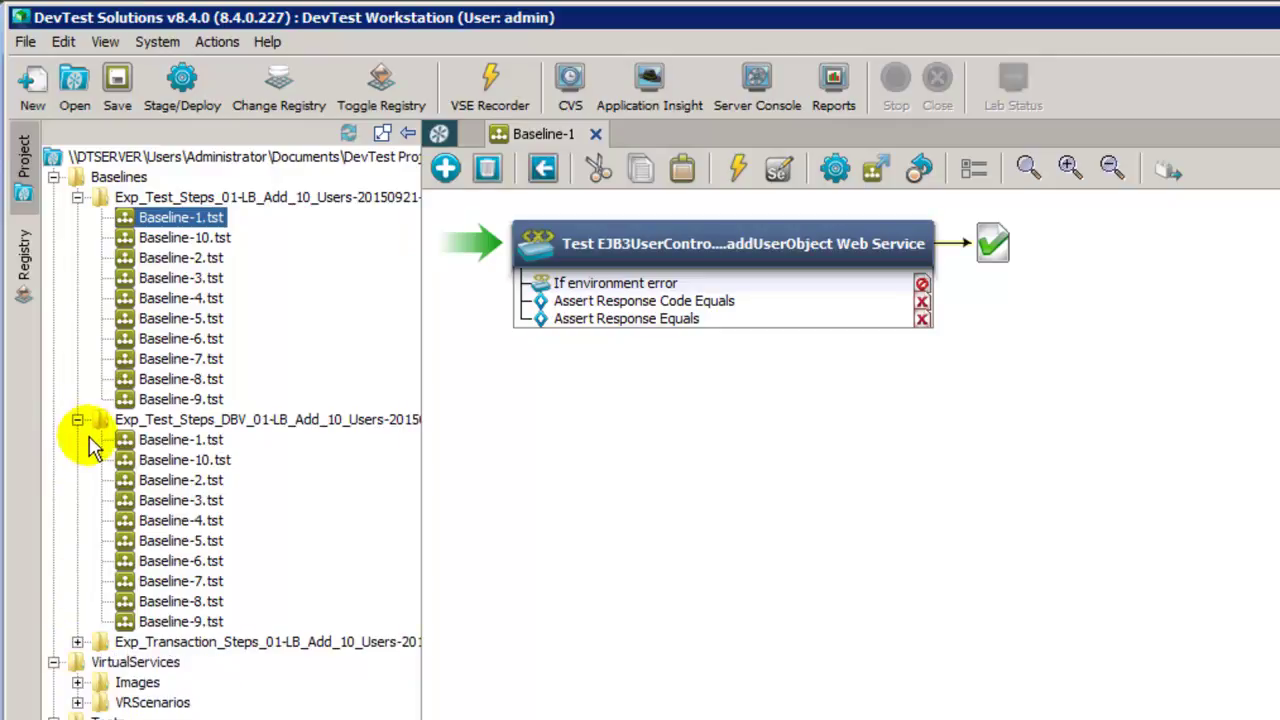
pyautogui.click(77, 420)
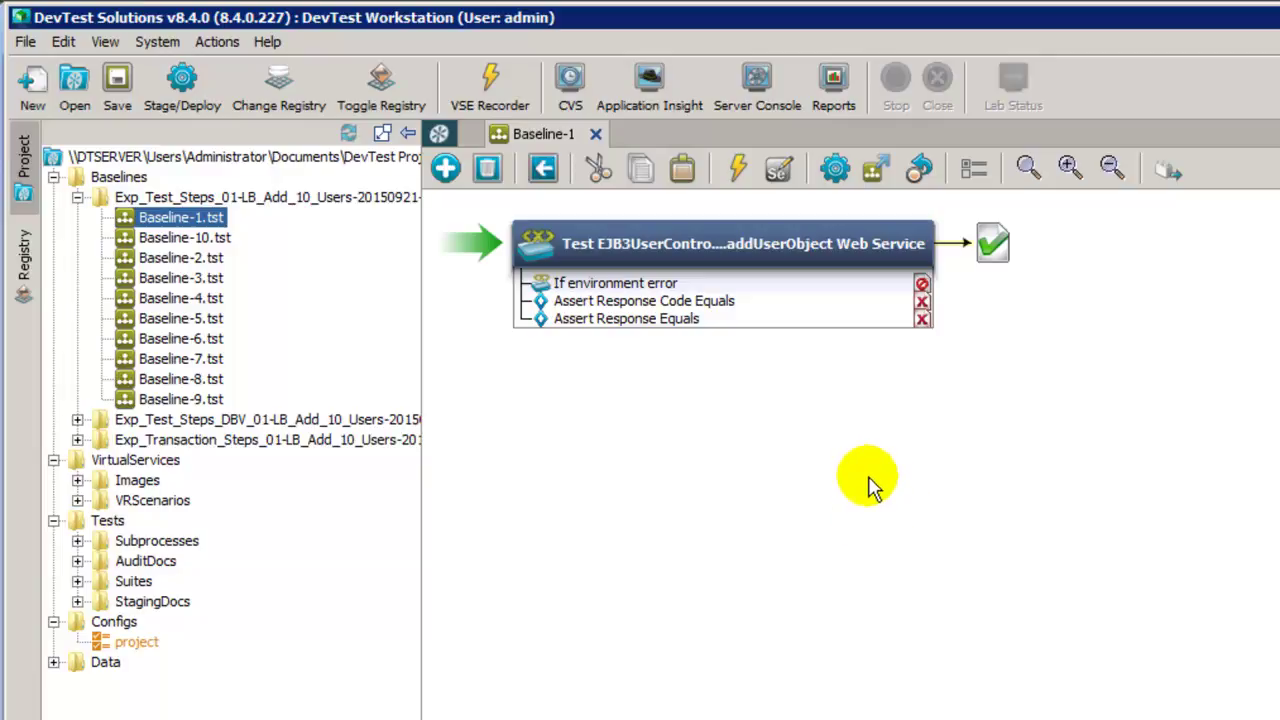
# Start an interactive test run of Baseline-1, execute its web service step, and dismiss the completion message
pyautogui.click(875, 170)
pyautogui.click(495, 92)
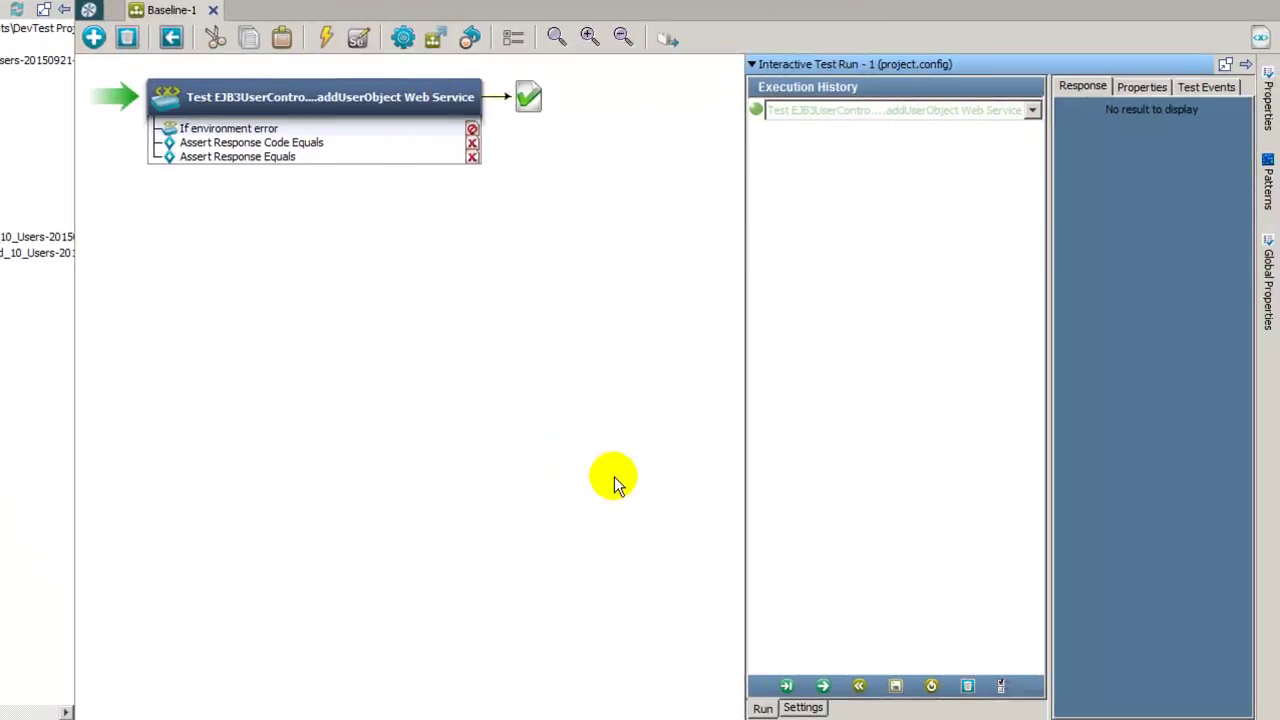
pyautogui.click(824, 687)
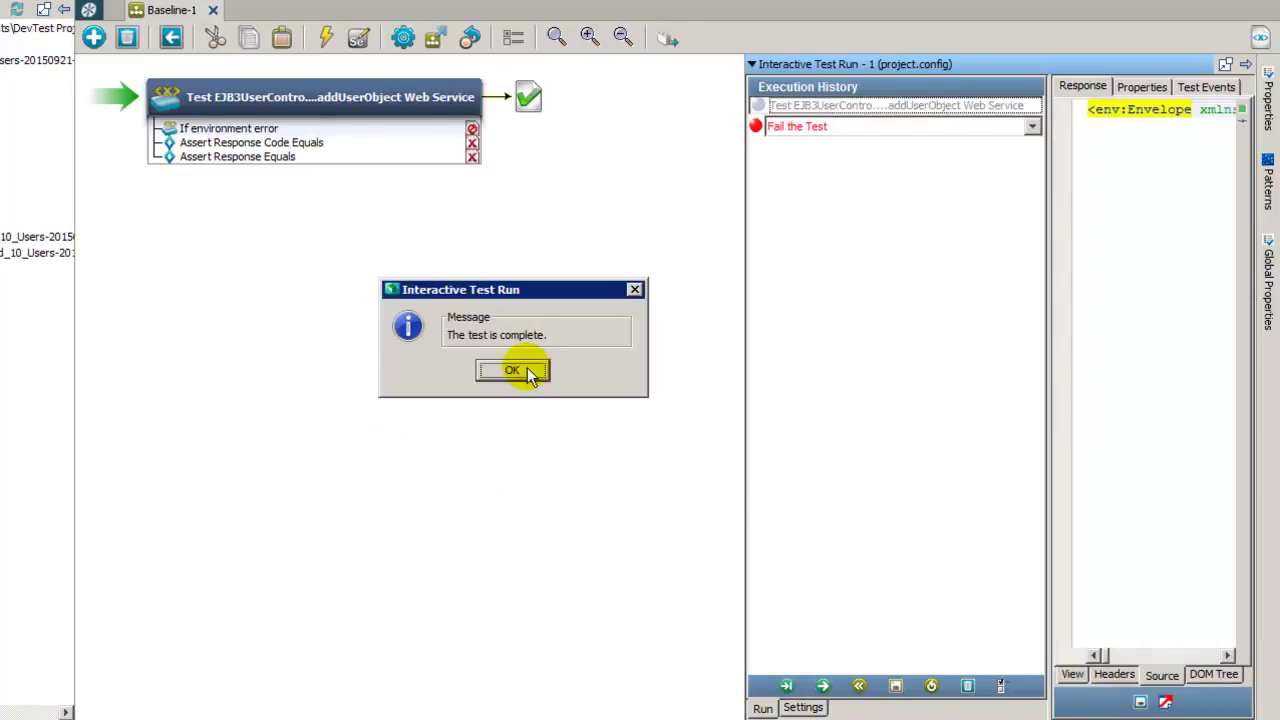
pyautogui.click(535, 367)
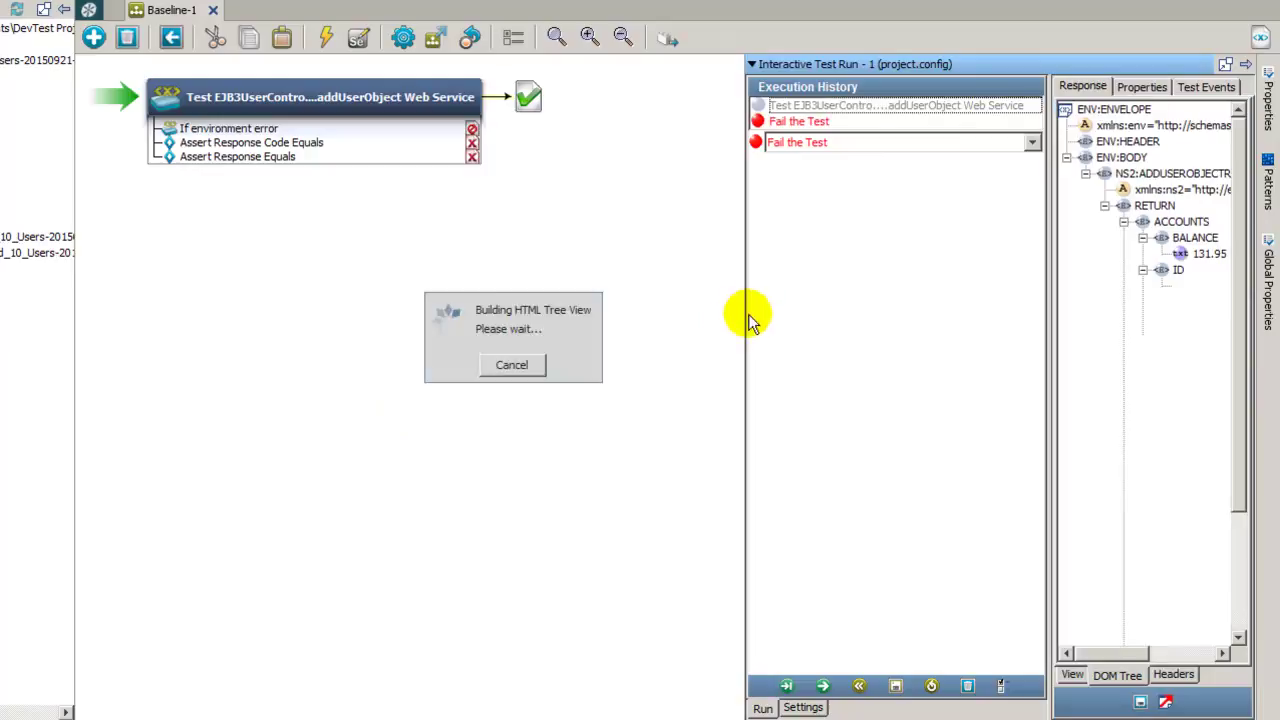
# Examine the Assertion fired event of the addUserObject web service step in the widened test run view, including its XML differences
pyautogui.moveTo(748, 259); pyautogui.dragTo(300, 260)
pyautogui.click(491, 108)
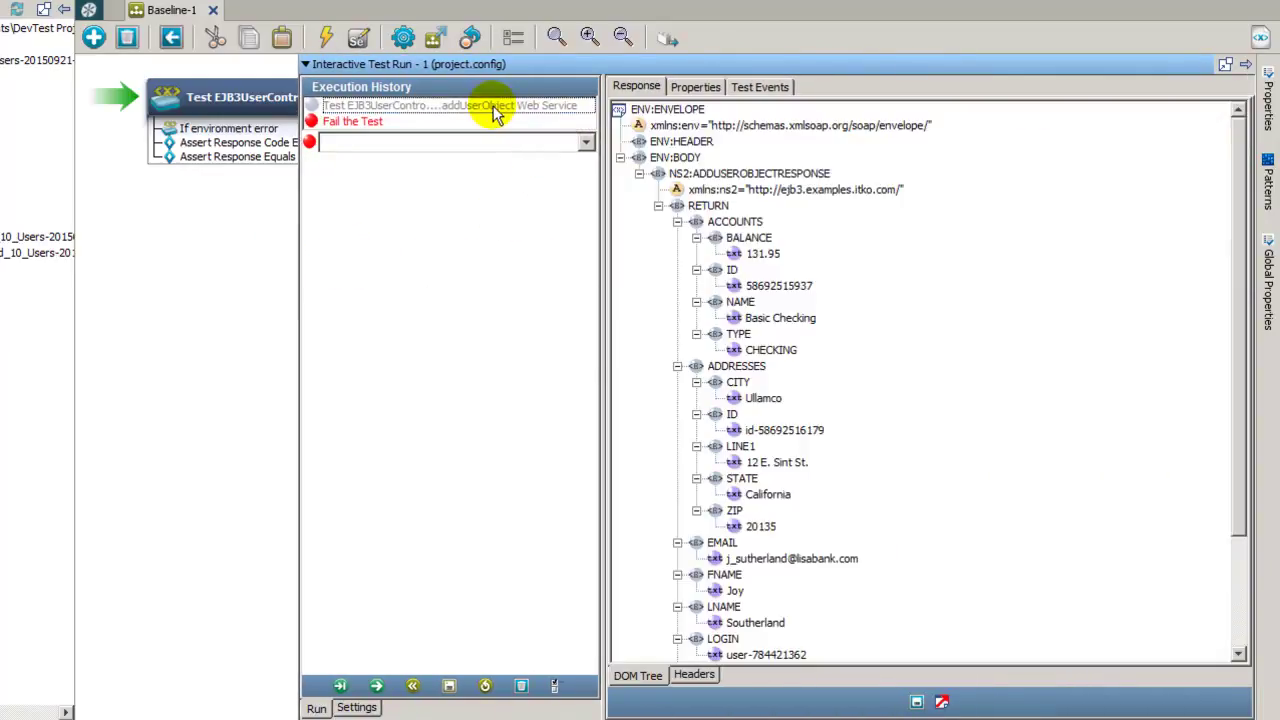
pyautogui.click(766, 87)
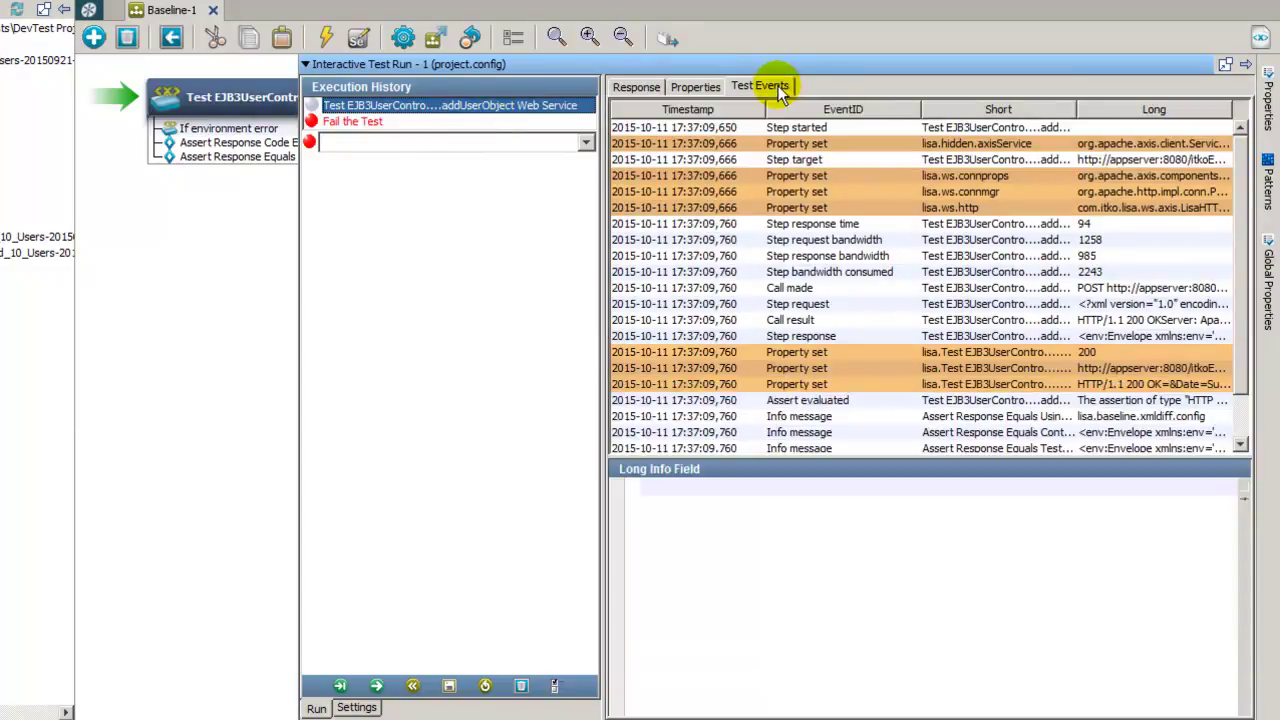
pyautogui.scroll(-2, 1226, 320)
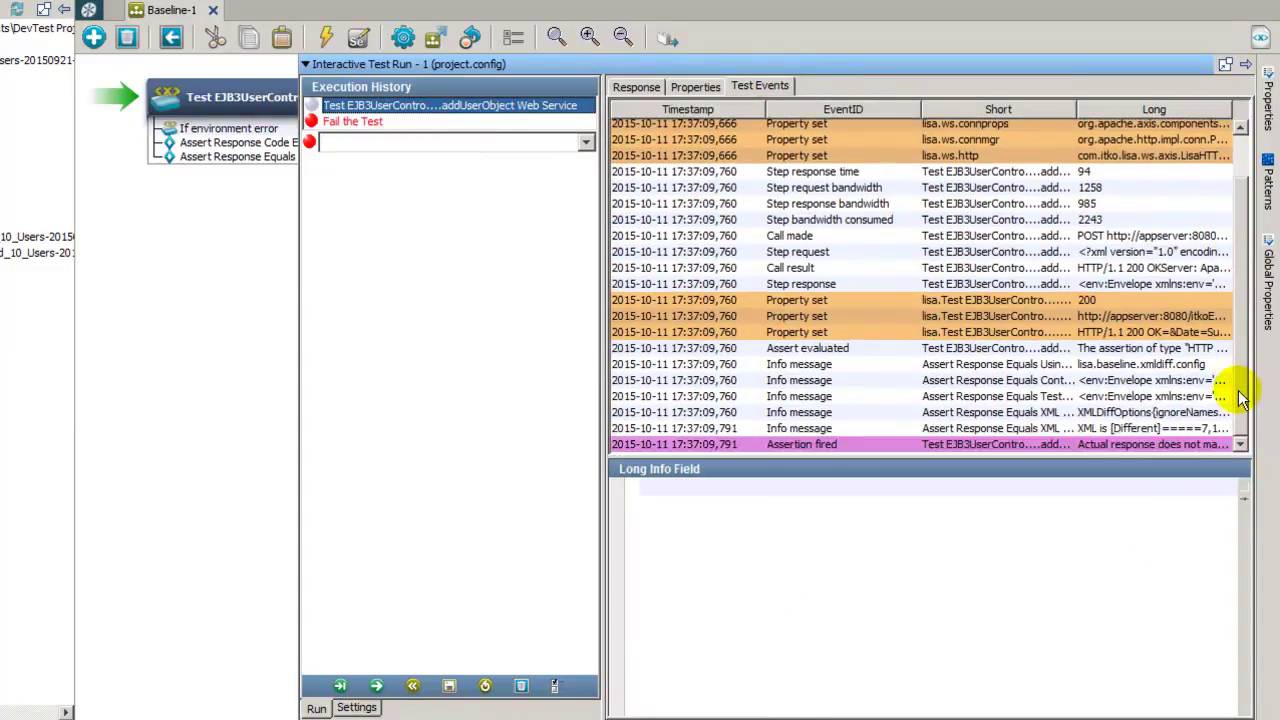
pyautogui.click(1178, 444)
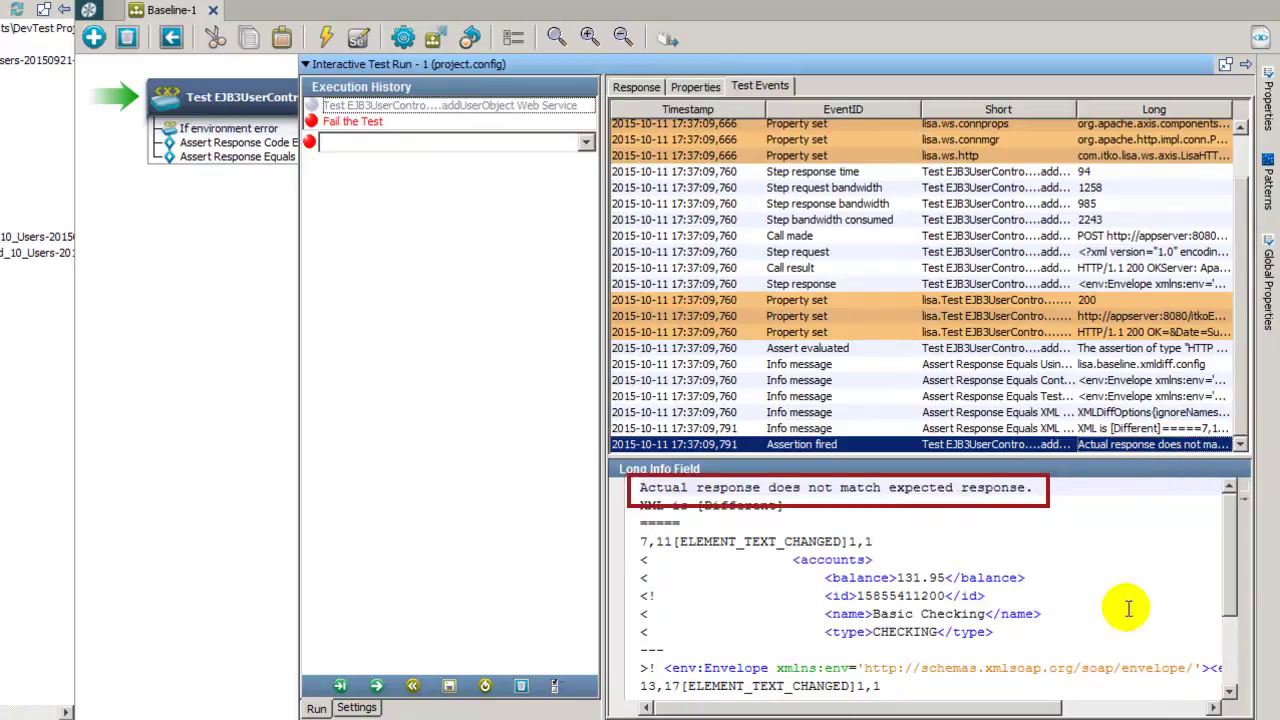
pyautogui.scroll(-1, 1230, 580)
pyautogui.scroll(-1, 1230, 580)
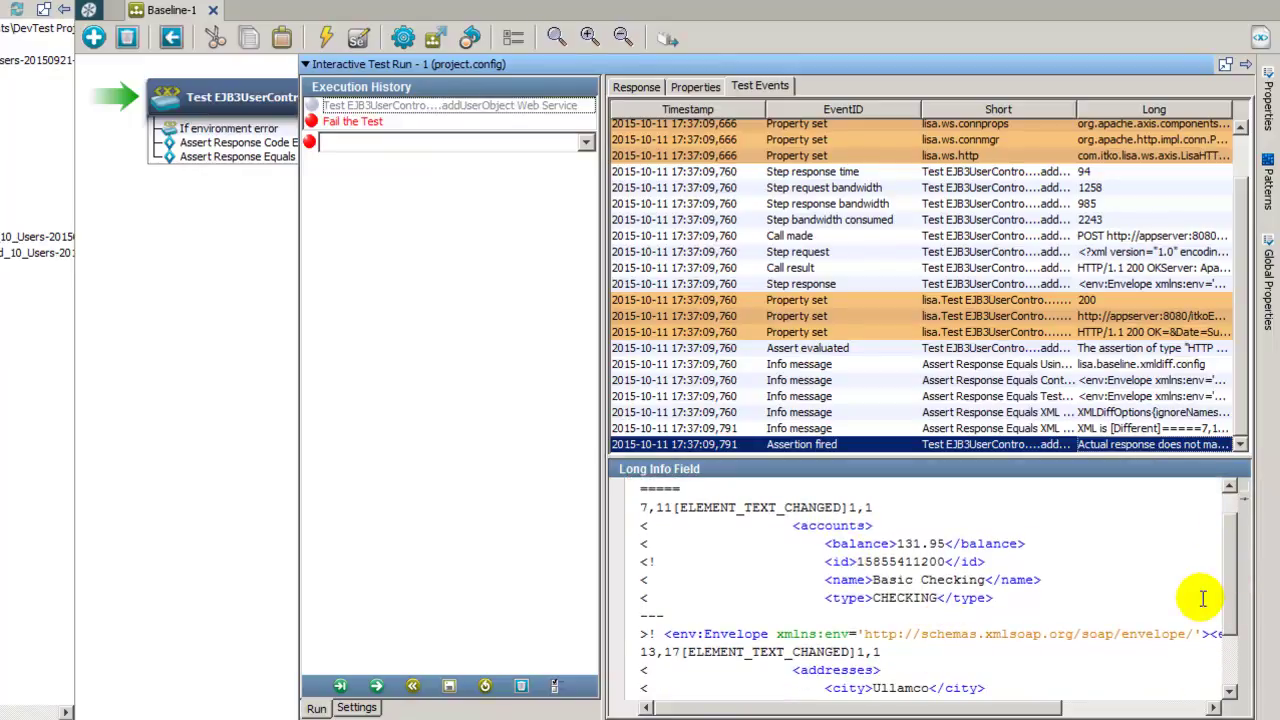
pyautogui.moveTo(1230, 577); pyautogui.dragTo(907, 565)
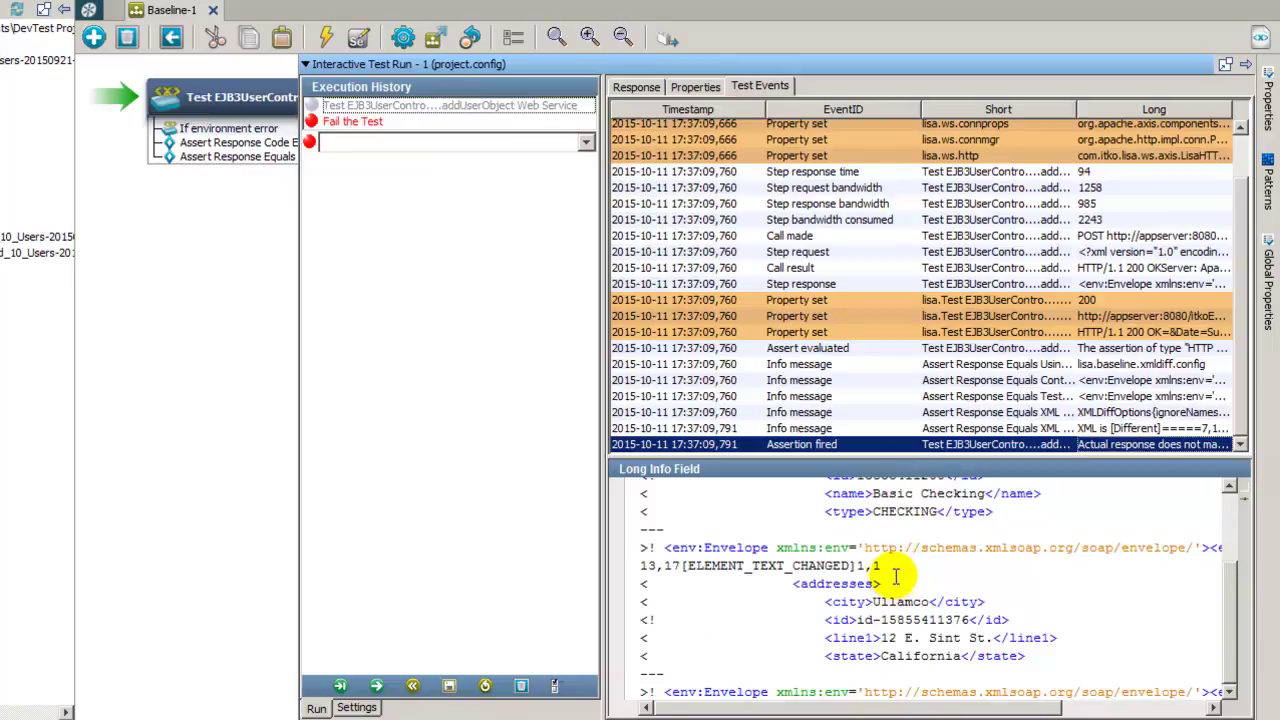
pyautogui.click(1242, 70)
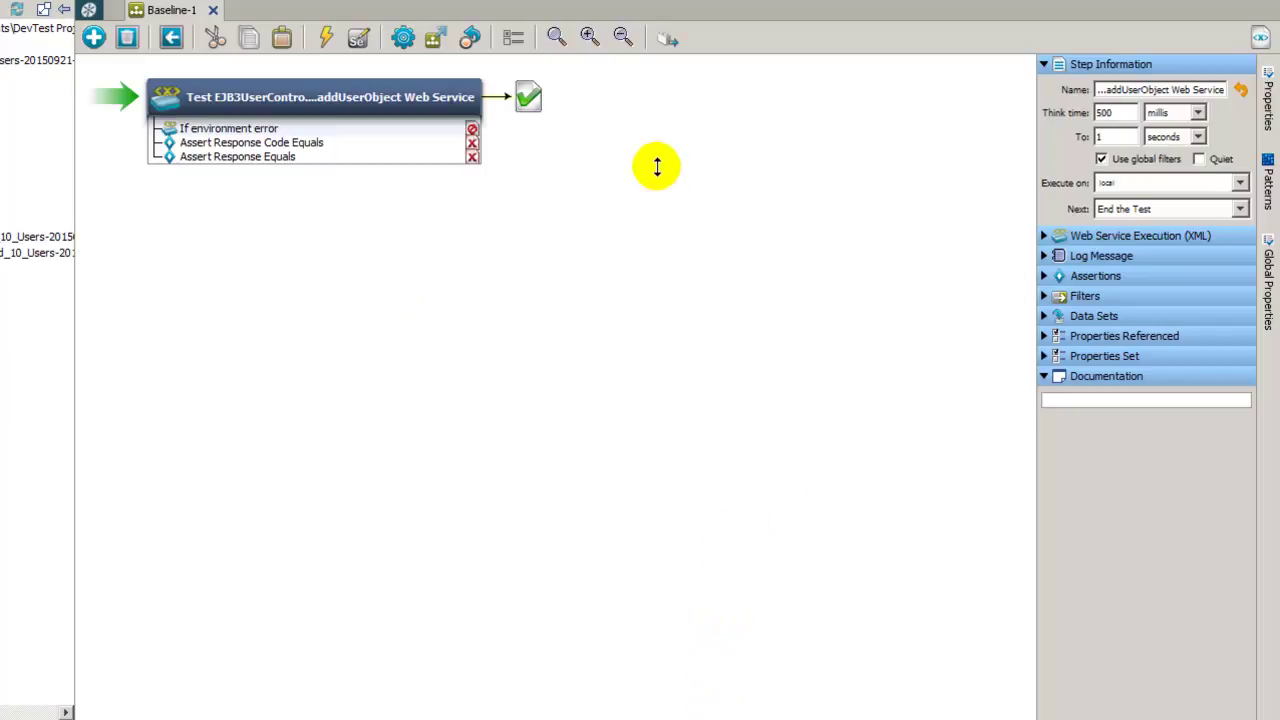
# Execute the addUserObject web service request and compare control and test content in the Assert Response Equals assertion's widened diff view
pyautogui.click(408, 150)
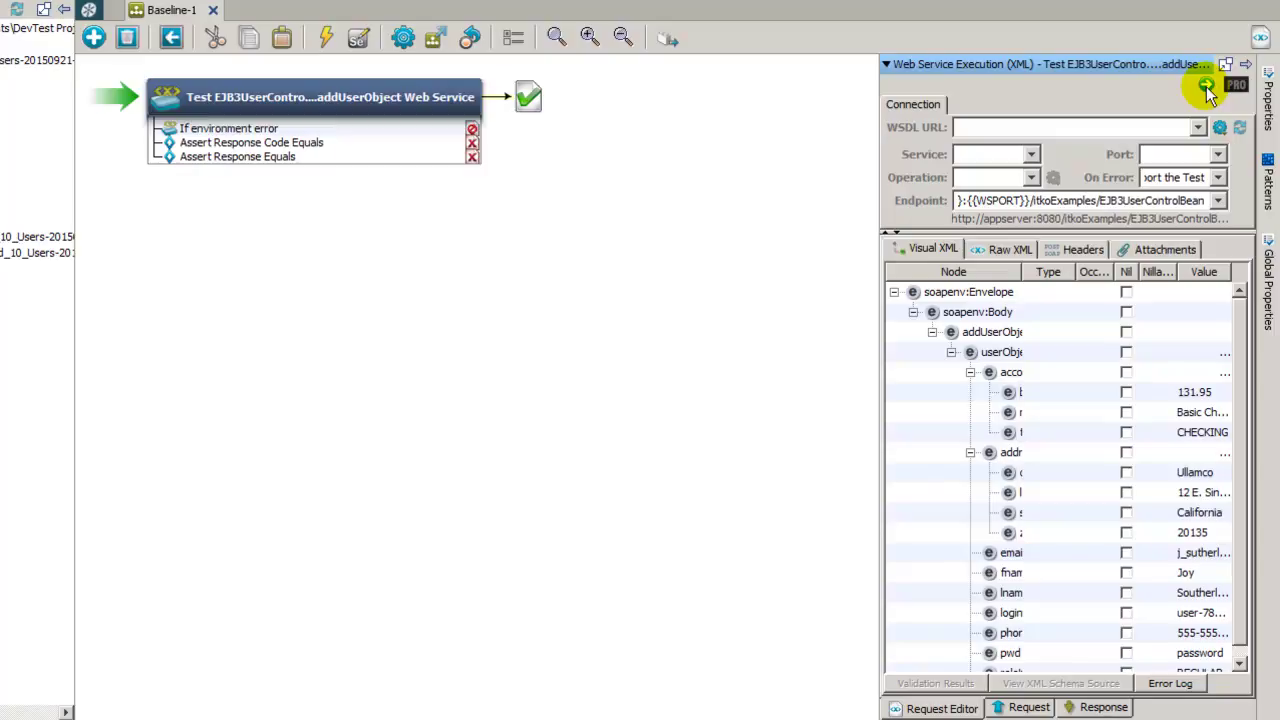
pyautogui.click(1206, 85)
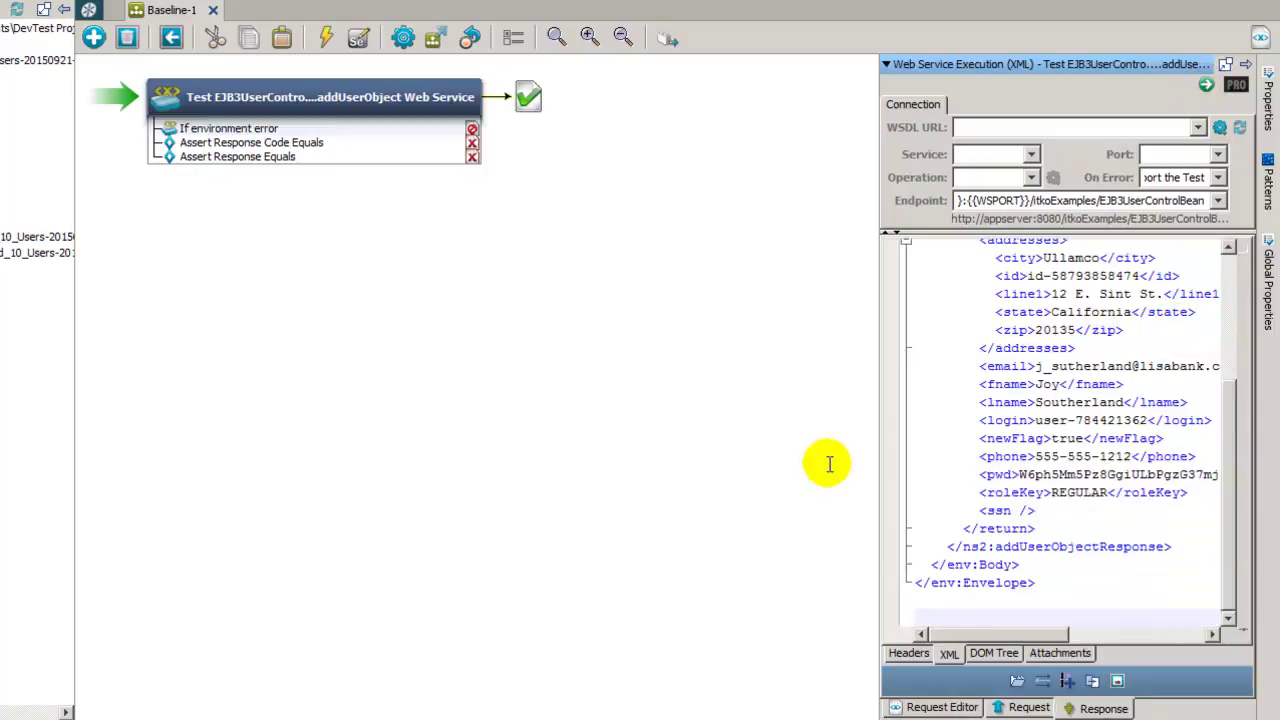
pyautogui.click(230, 158)
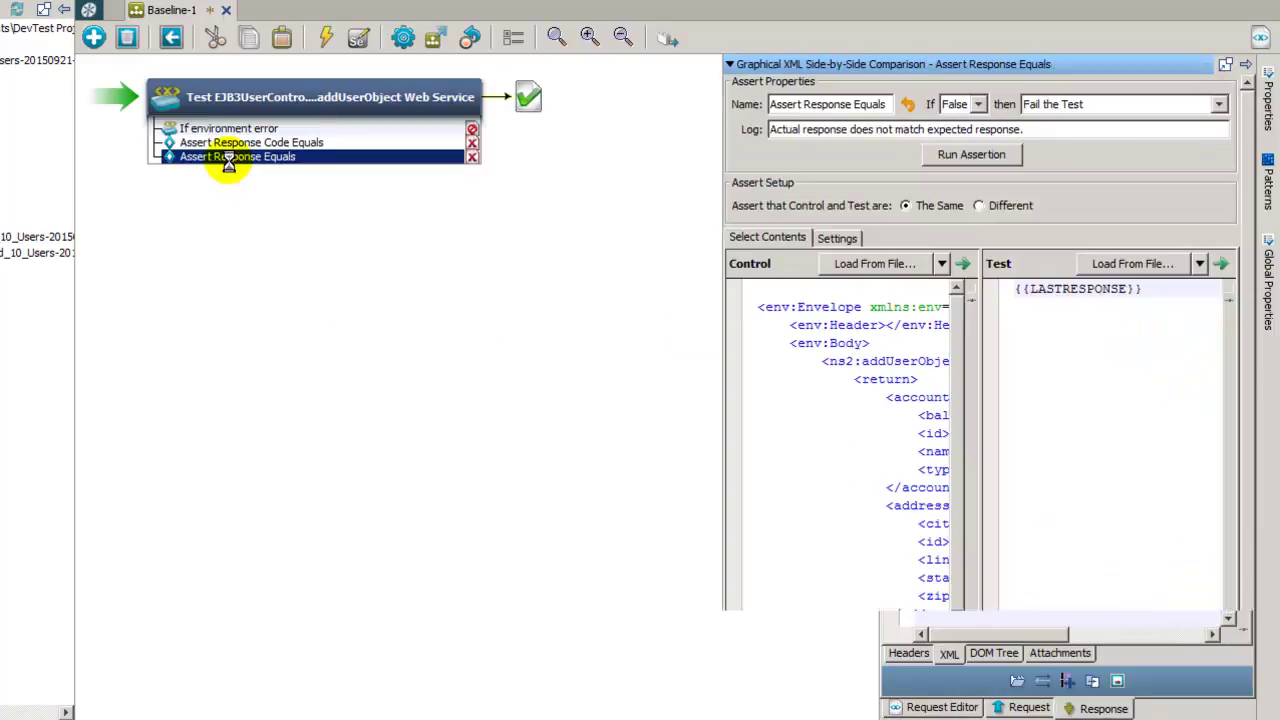
pyautogui.click(966, 265)
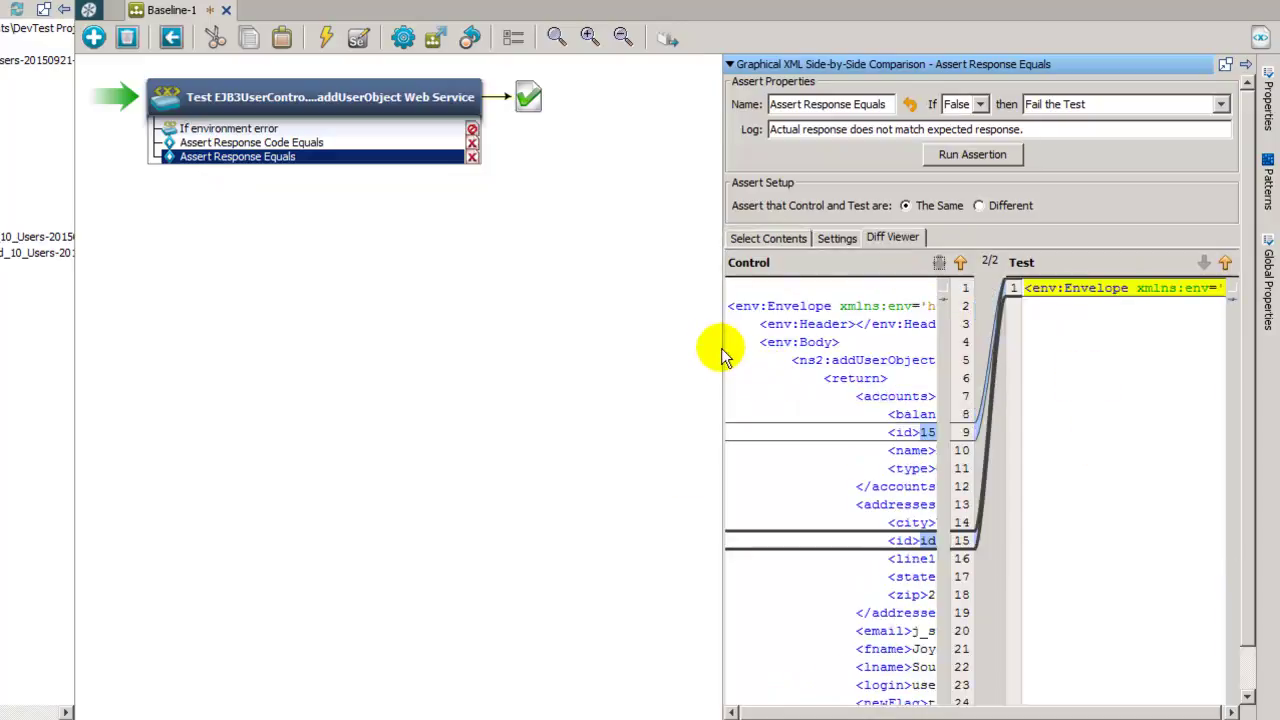
pyautogui.moveTo(722, 345); pyautogui.dragTo(120, 333)
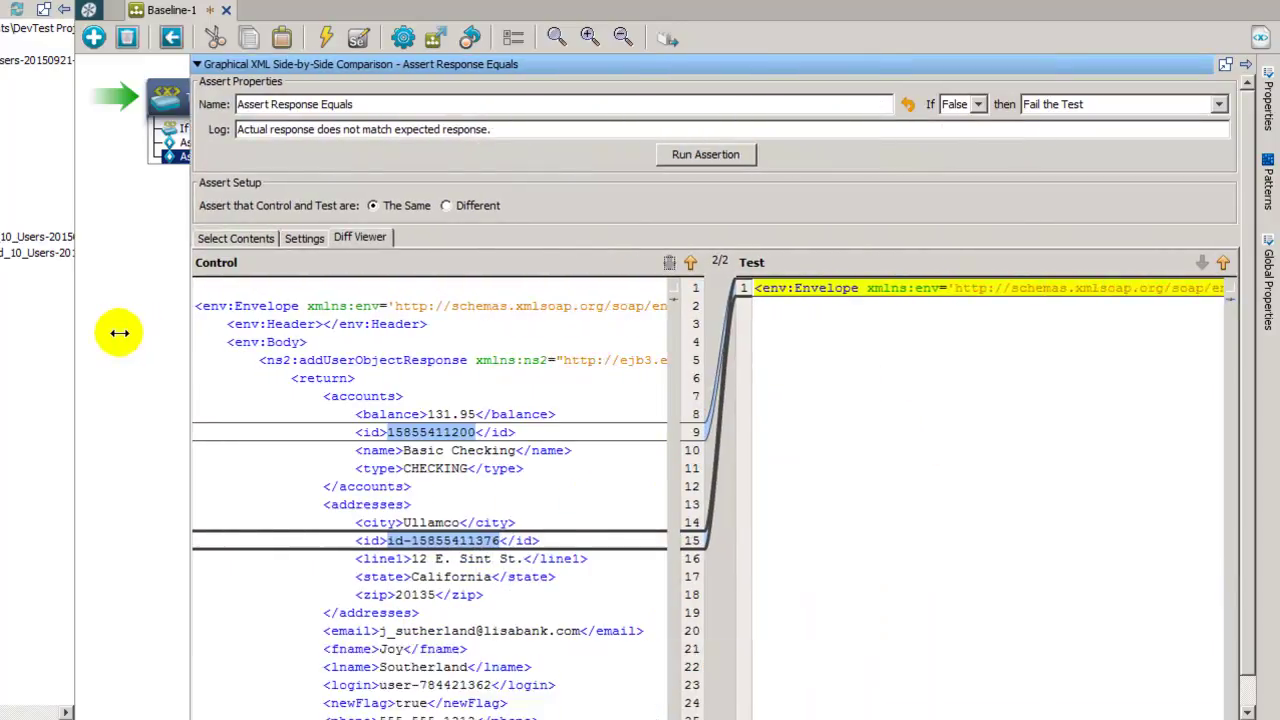
# Format the test response XML in the diff view of the Assert Response Equals assertion
pyautogui.click(1063, 293)
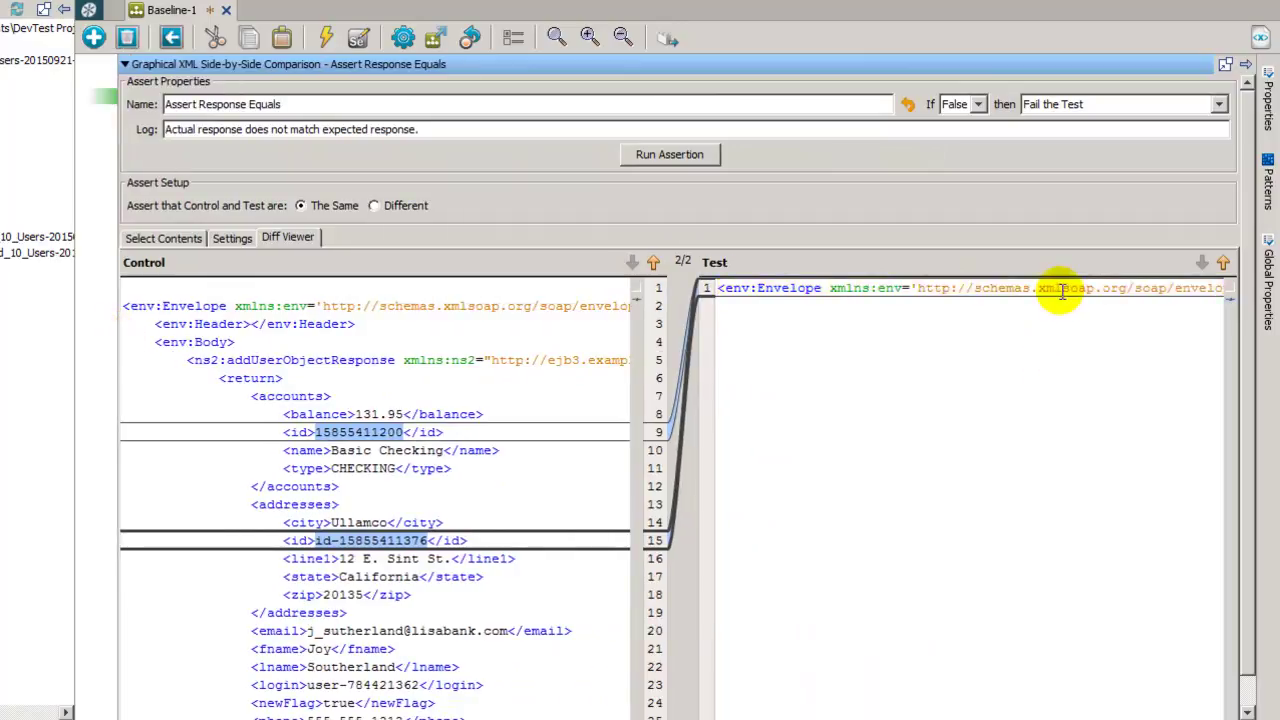
pyautogui.rightClick(1063, 293)
pyautogui.click(1055, 323)
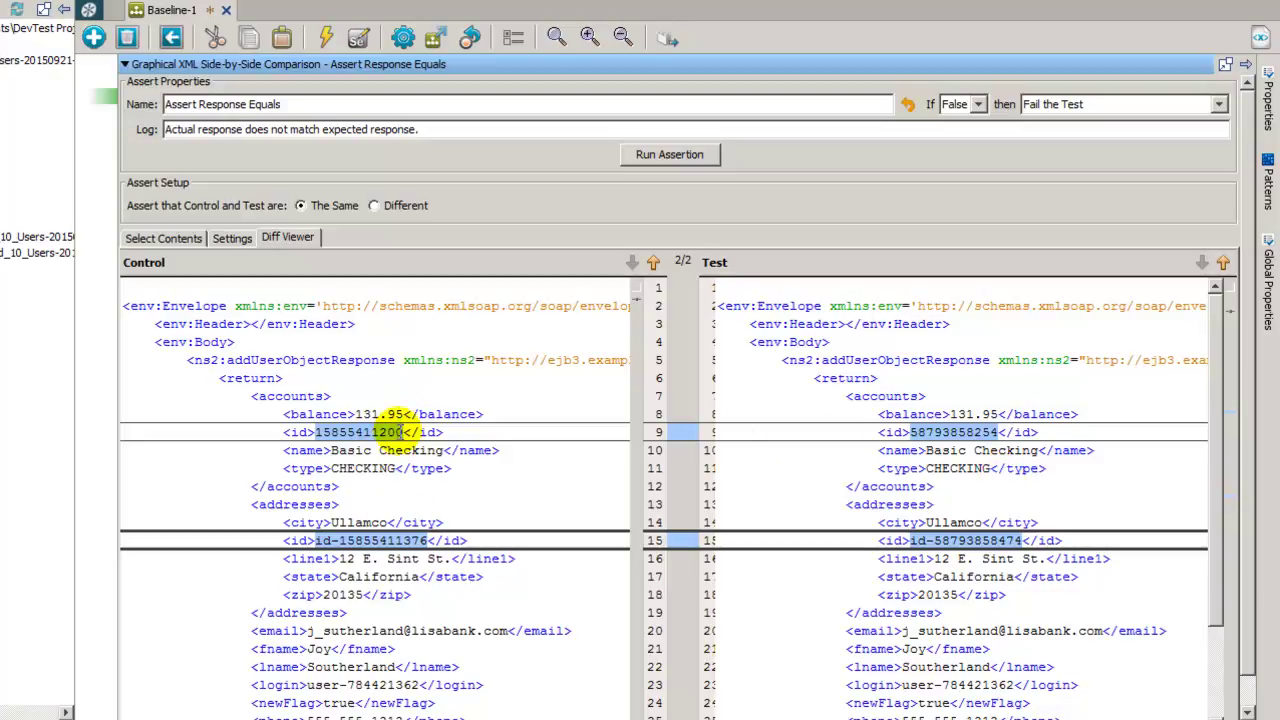
# Set the XML comparison to ignore the id elements under accounts and addresses, and close the assertion editor
pyautogui.click(424, 432)
pyautogui.rightClick(424, 432)
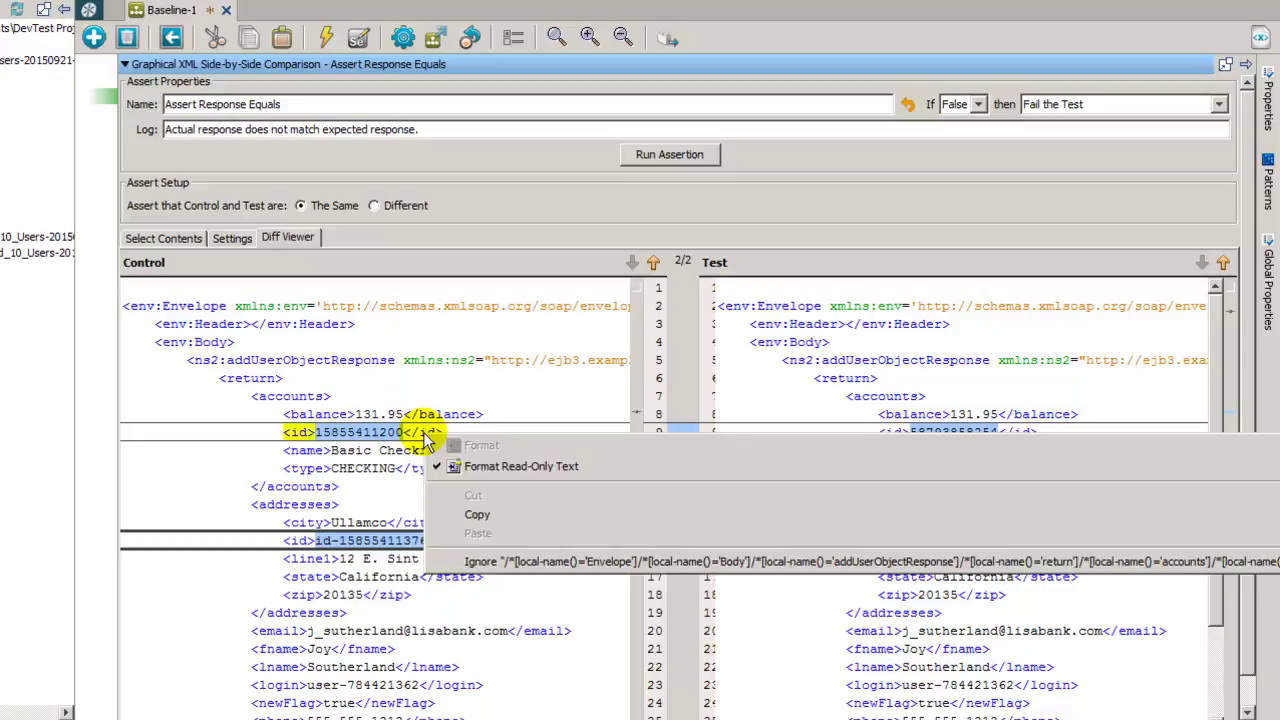
pyautogui.click(537, 570)
pyautogui.rightClick(460, 552)
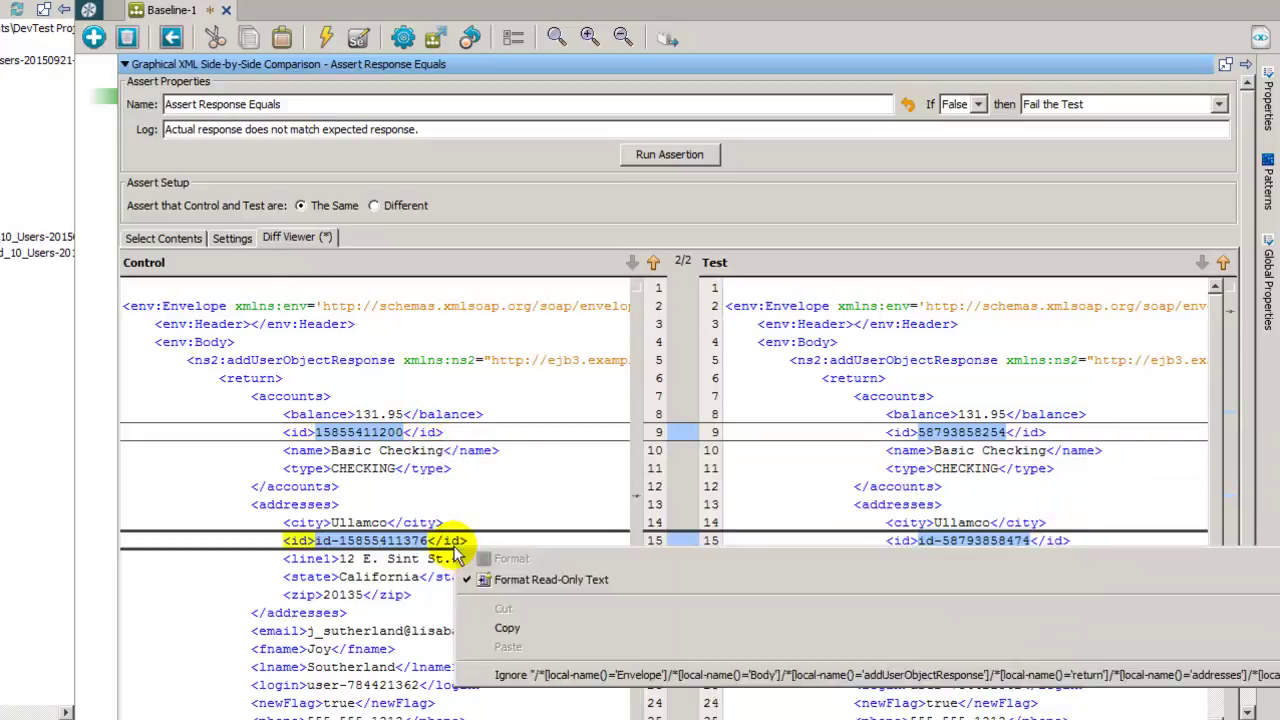
pyautogui.click(450, 676)
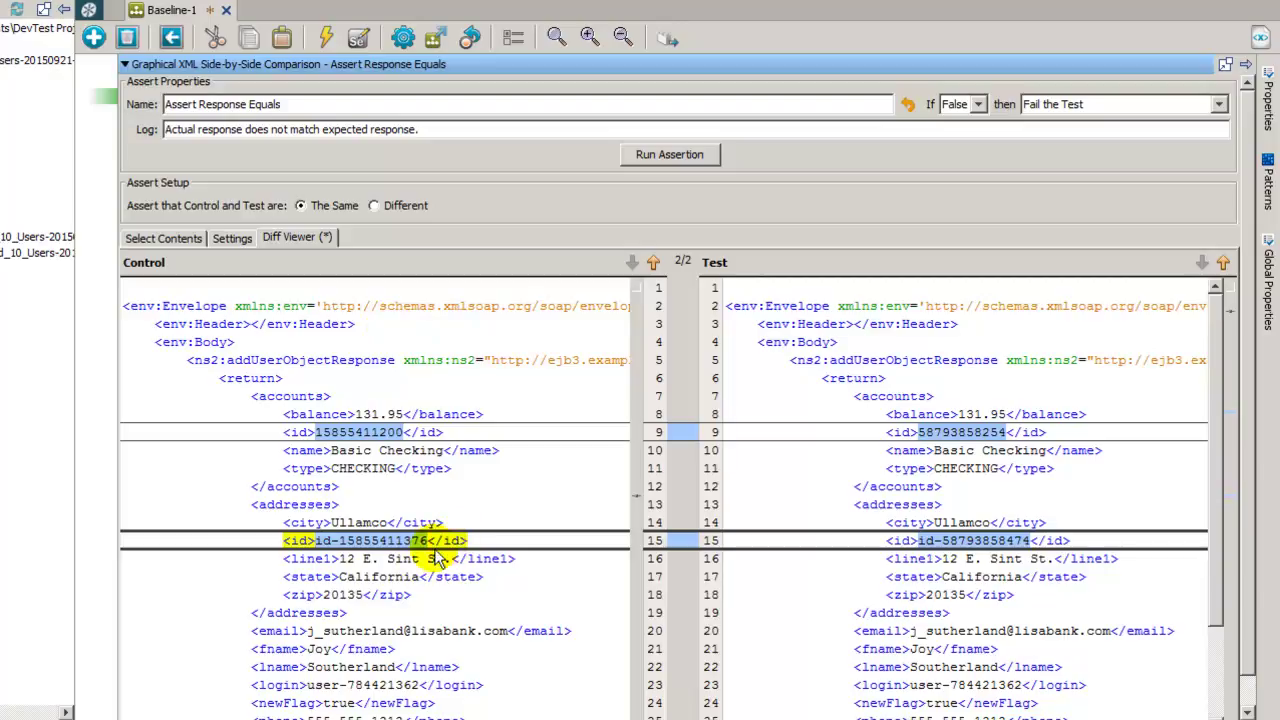
pyautogui.click(1246, 68)
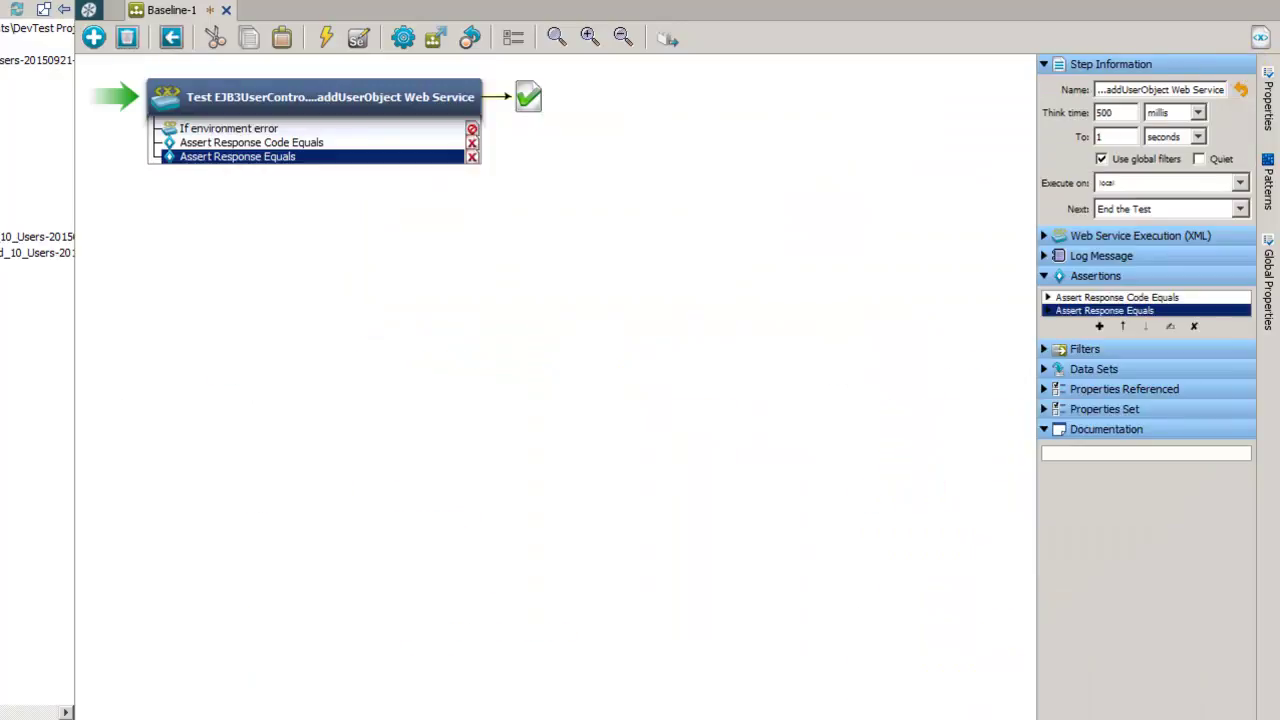
# Reopen the existing interactive test run for Baseline-1, run the test again, and dismiss the completion message
pyautogui.click(568, 160)
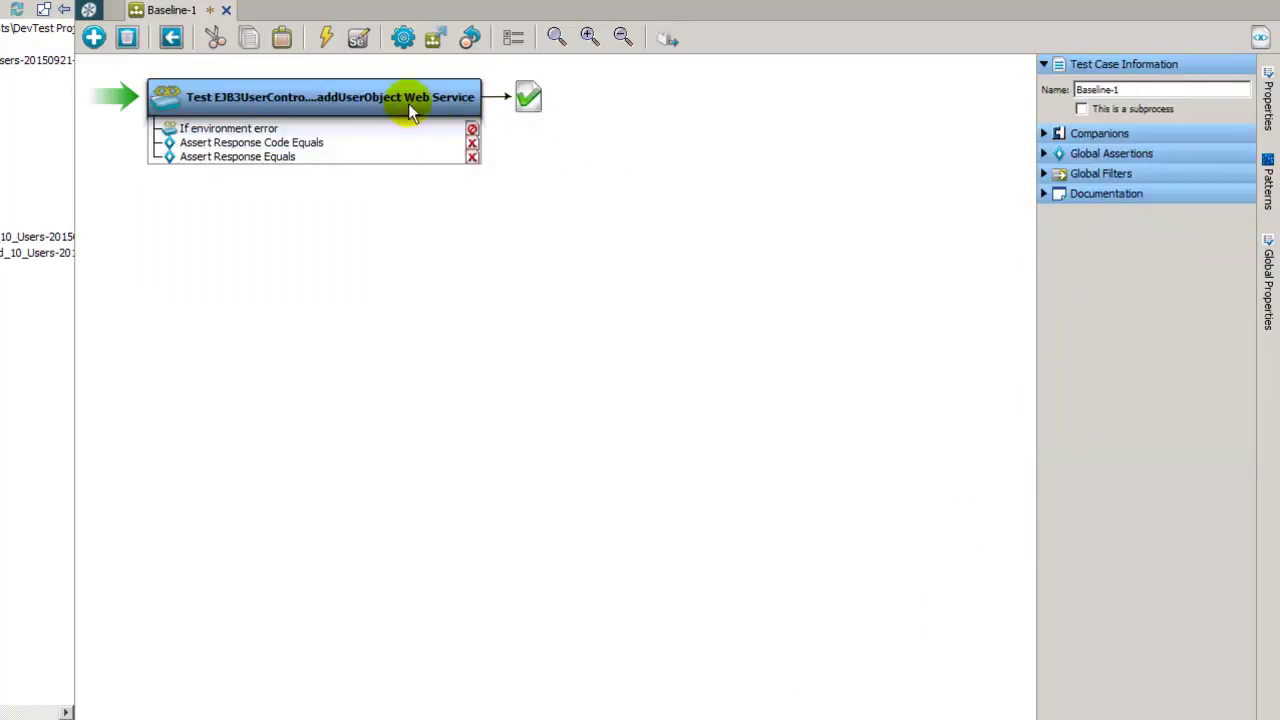
pyautogui.click(408, 100)
pyautogui.click(403, 48)
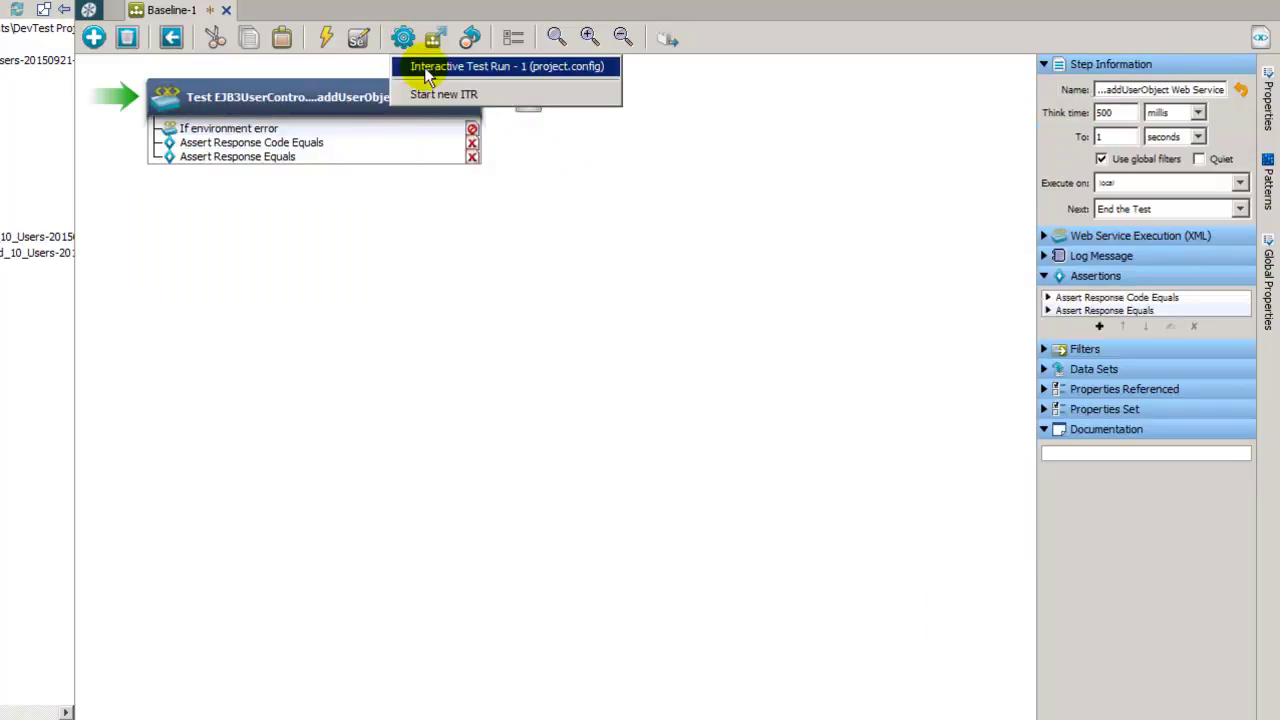
pyautogui.click(409, 66)
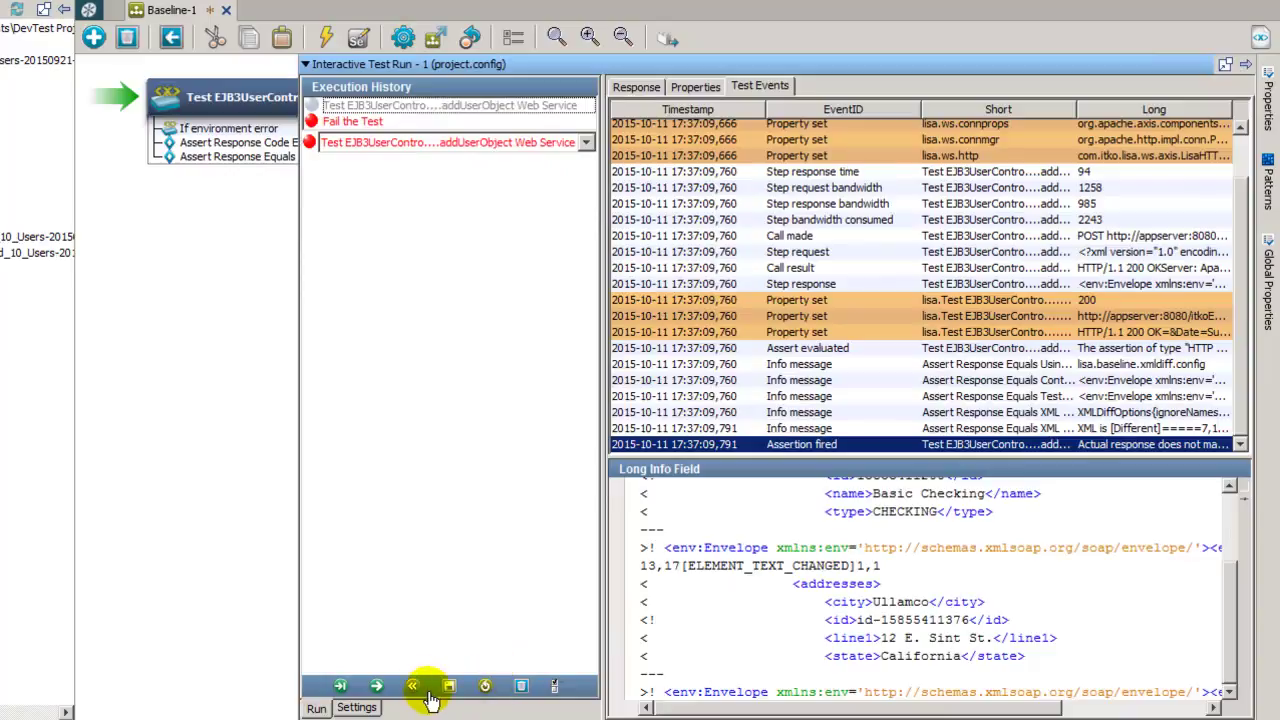
pyautogui.click(377, 688)
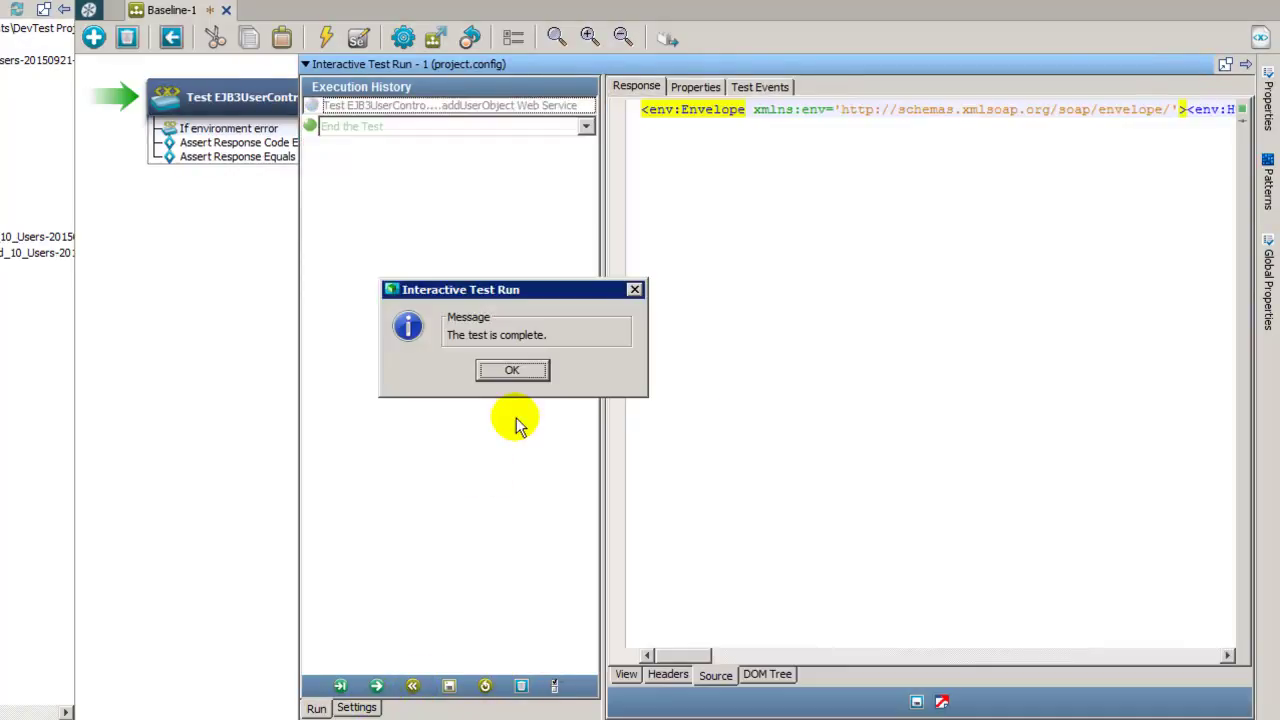
pyautogui.click(510, 370)
# Examine the Assert evaluated event for the XML side-by-side comparison in the rerun's web service step, and close the test run view
pyautogui.click(463, 107)
pyautogui.press('Down')
pyautogui.click(463, 107)
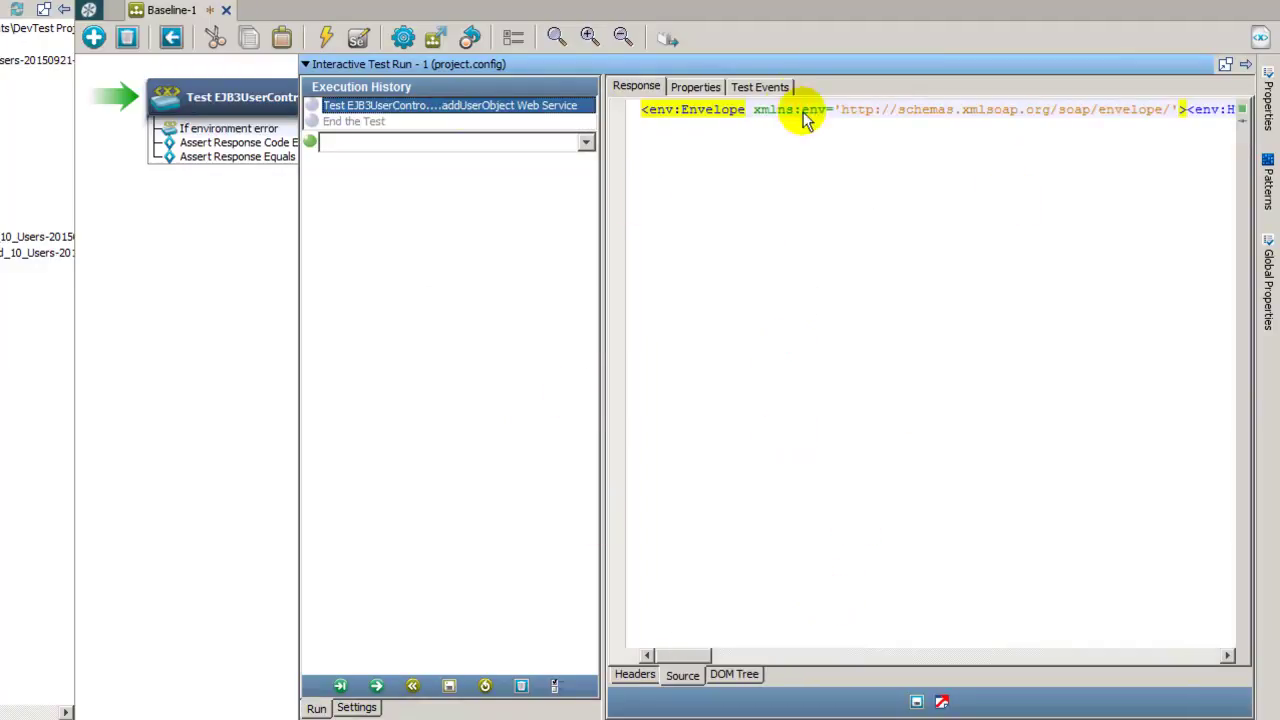
pyautogui.click(763, 88)
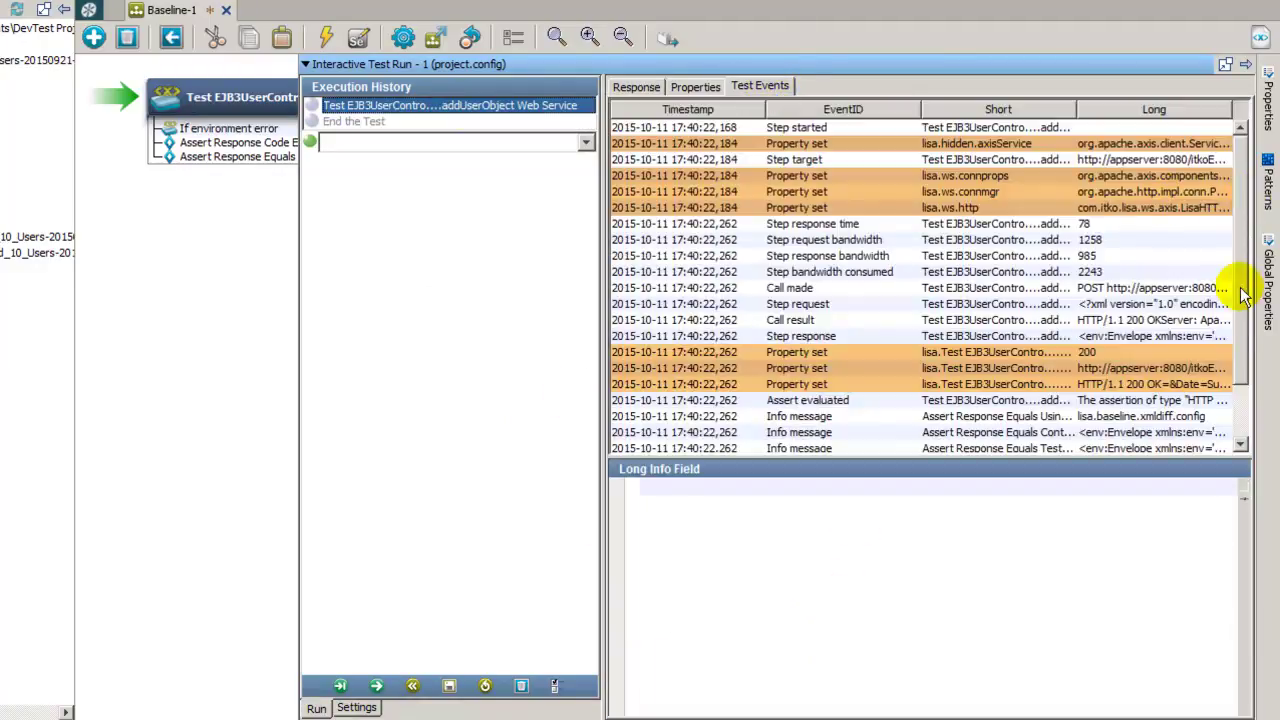
pyautogui.scroll(-2, 1220, 330)
pyautogui.click(1200, 430)
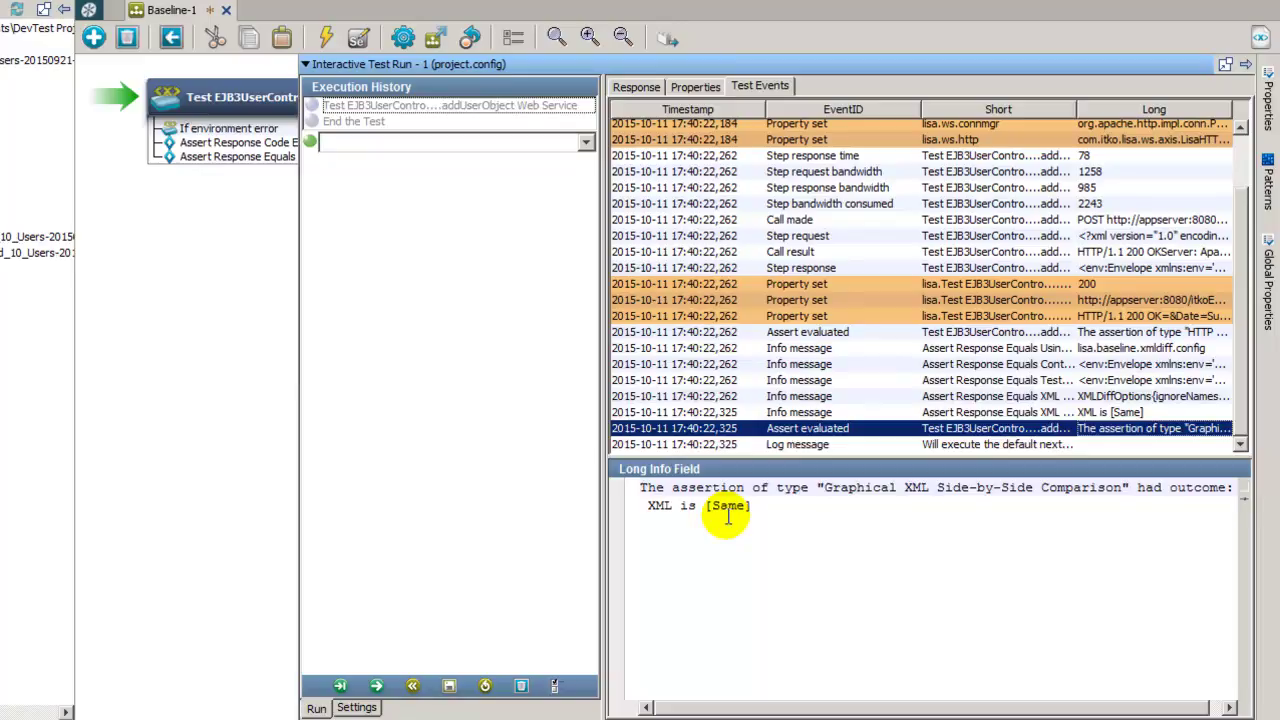
pyautogui.click(1245, 64)
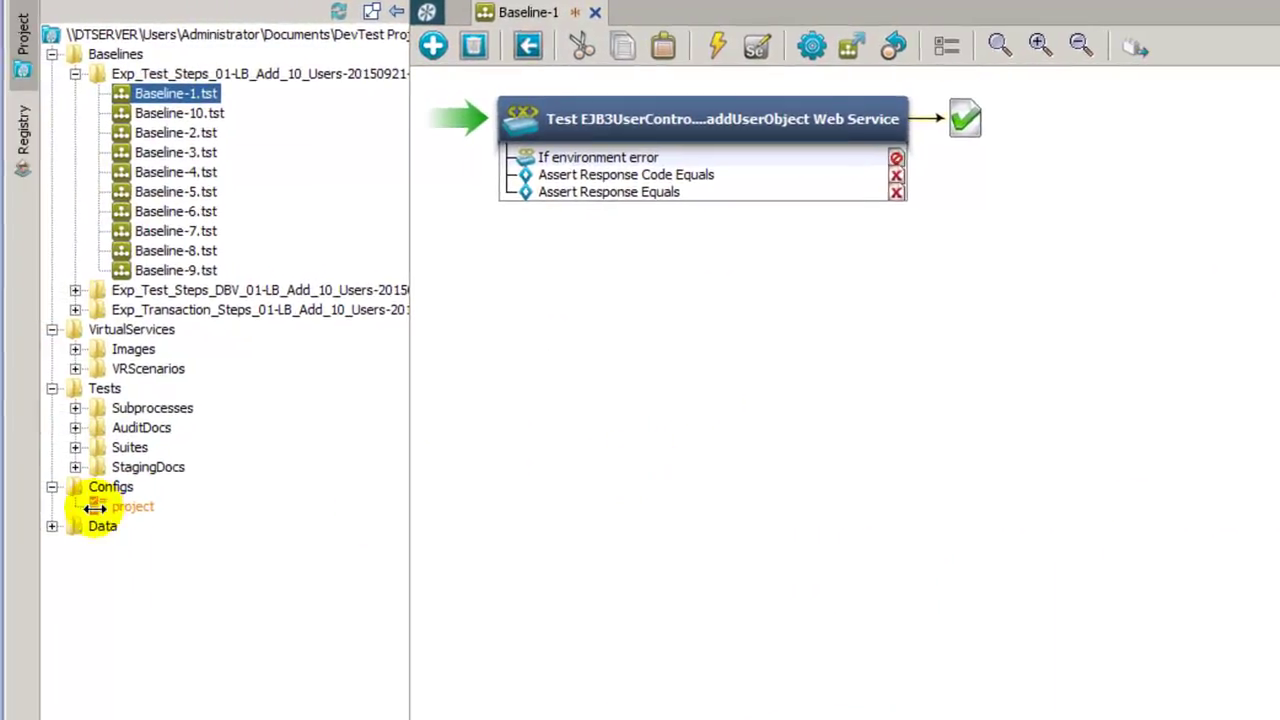
# Open the project configuration and select the lisa.baseline.xmldiff.config property
pyautogui.doubleClick(122, 507)
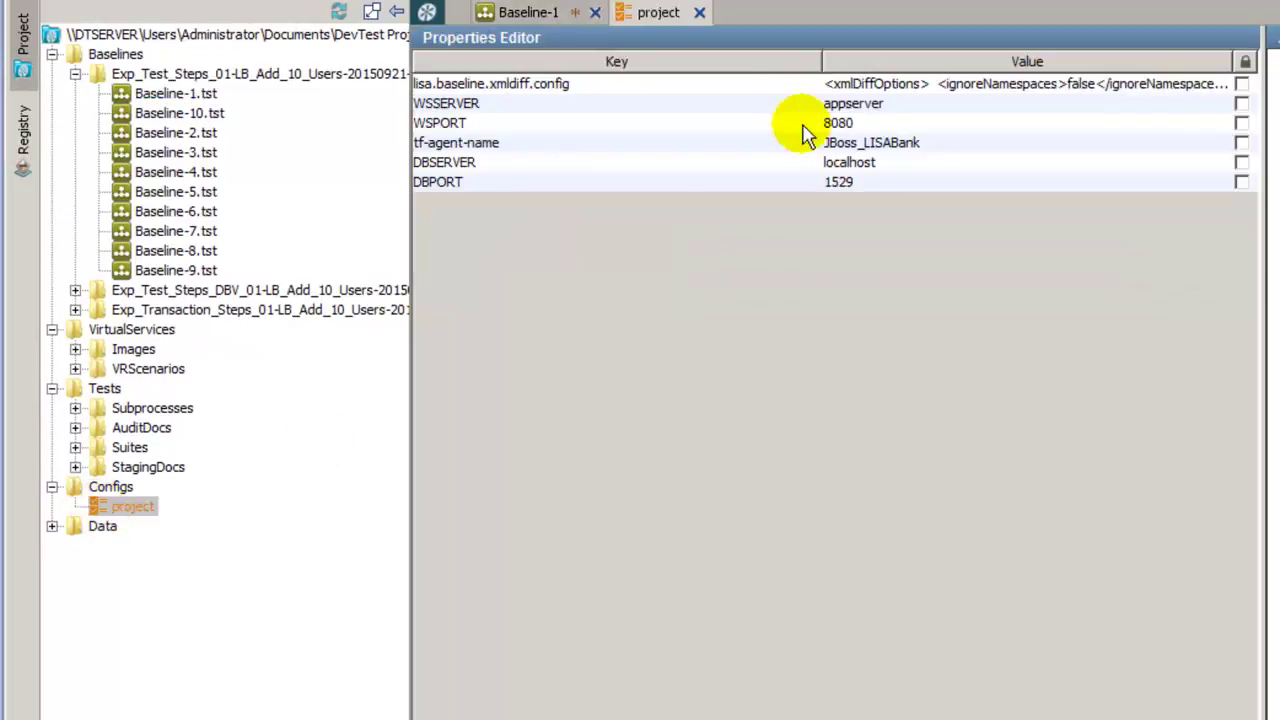
pyautogui.click(597, 90)
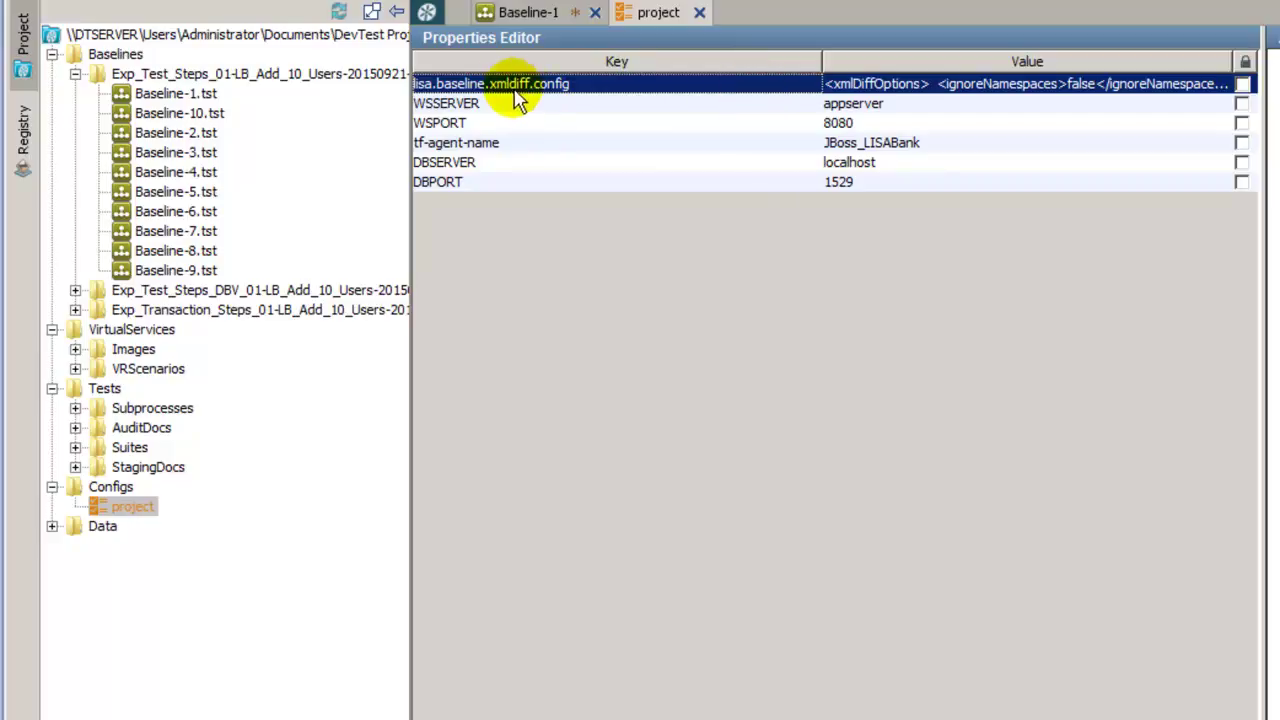
# Review the ignored XPath nodes in the XML diff options of lisa.baseline.xmldiff.config, and close the project configuration
pyautogui.rightClick(1002, 92)
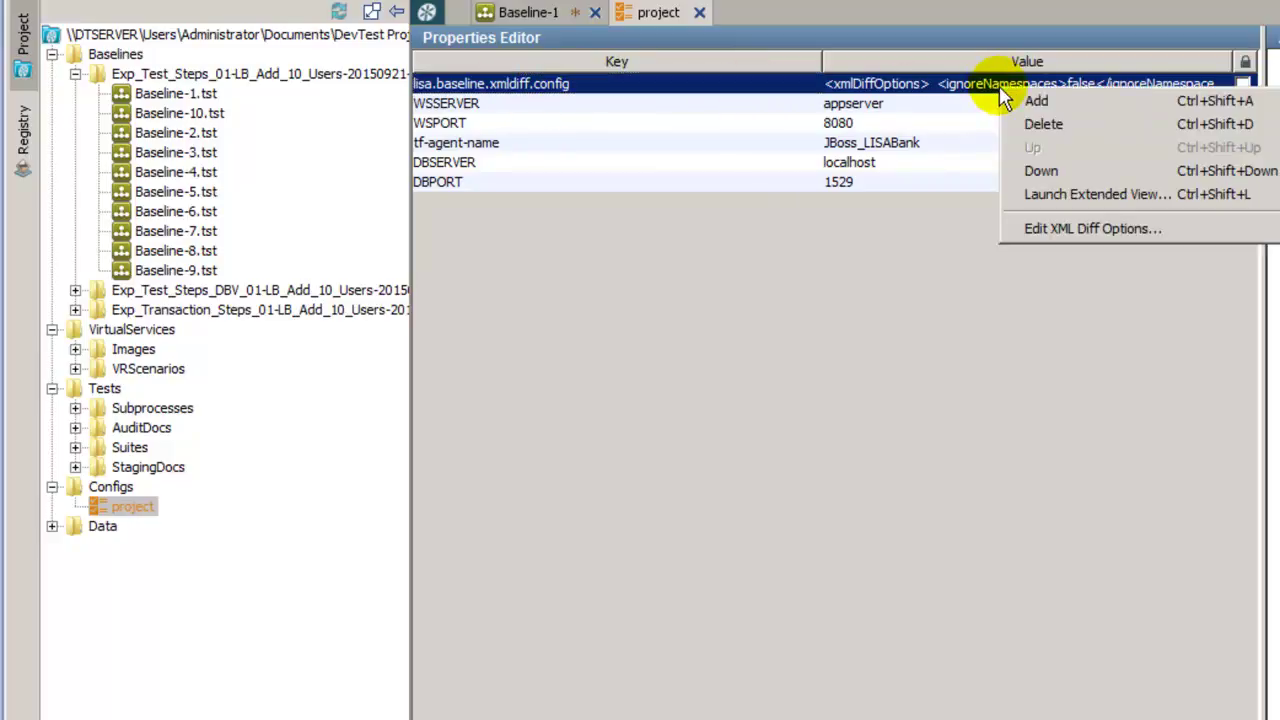
pyautogui.click(1080, 230)
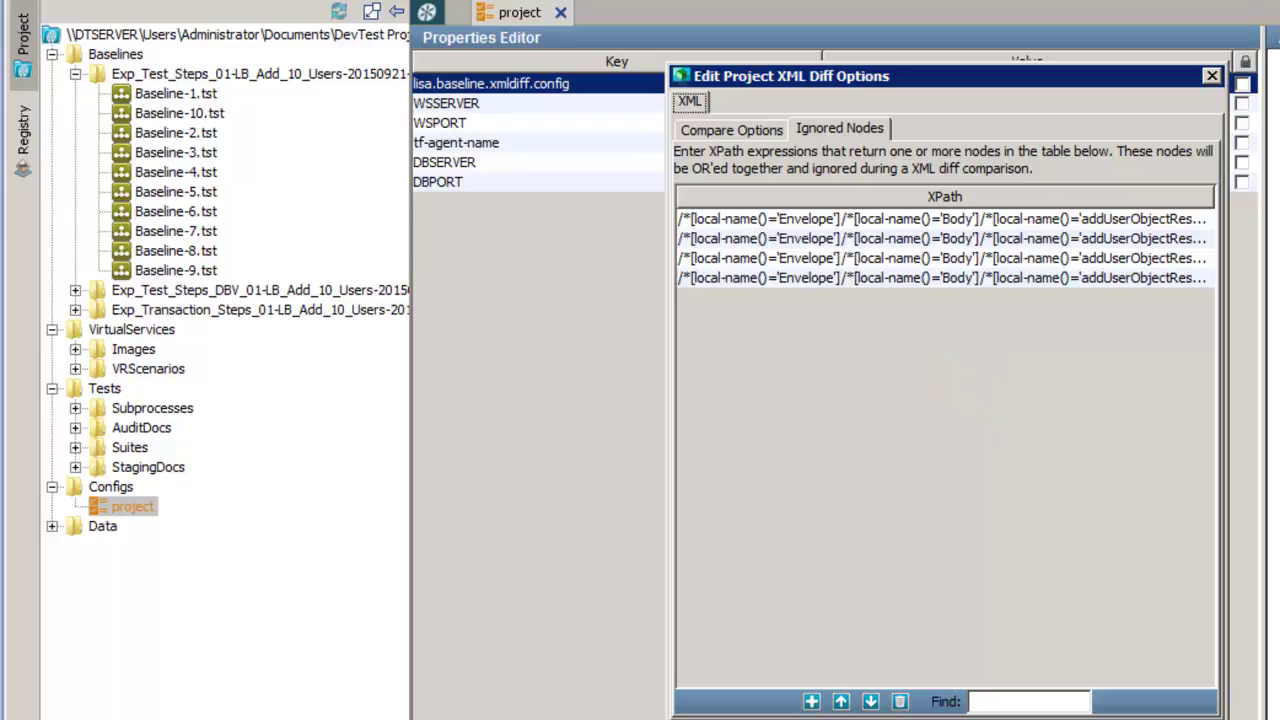
pyautogui.click(860, 25)
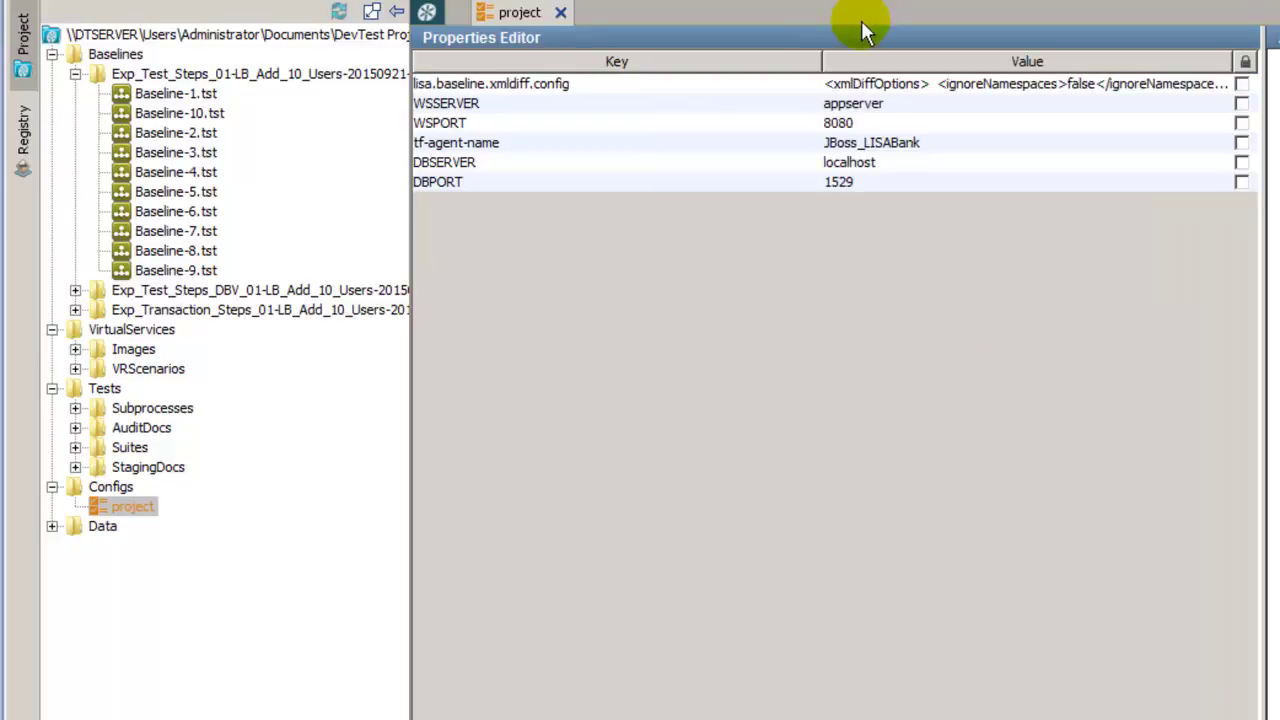
pyautogui.rightClick(505, 18)
pyautogui.click(512, 66)
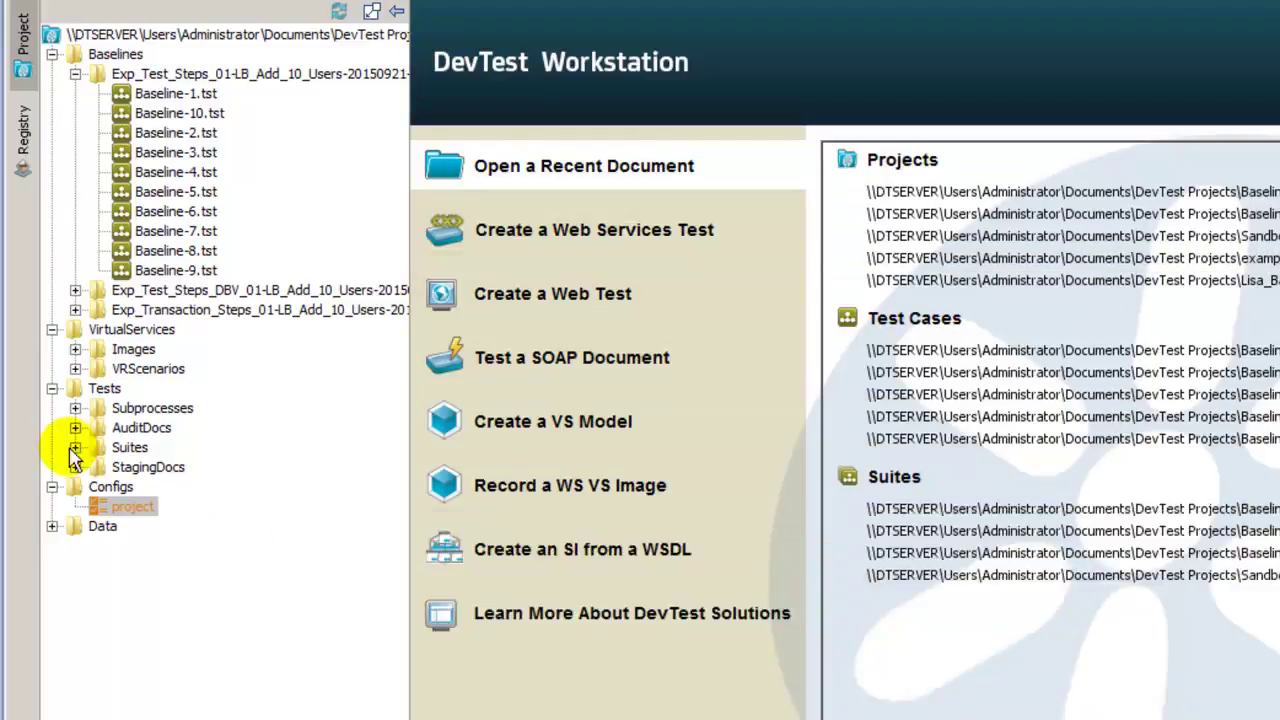
pyautogui.click(75, 447)
pyautogui.rightClick(125, 487)
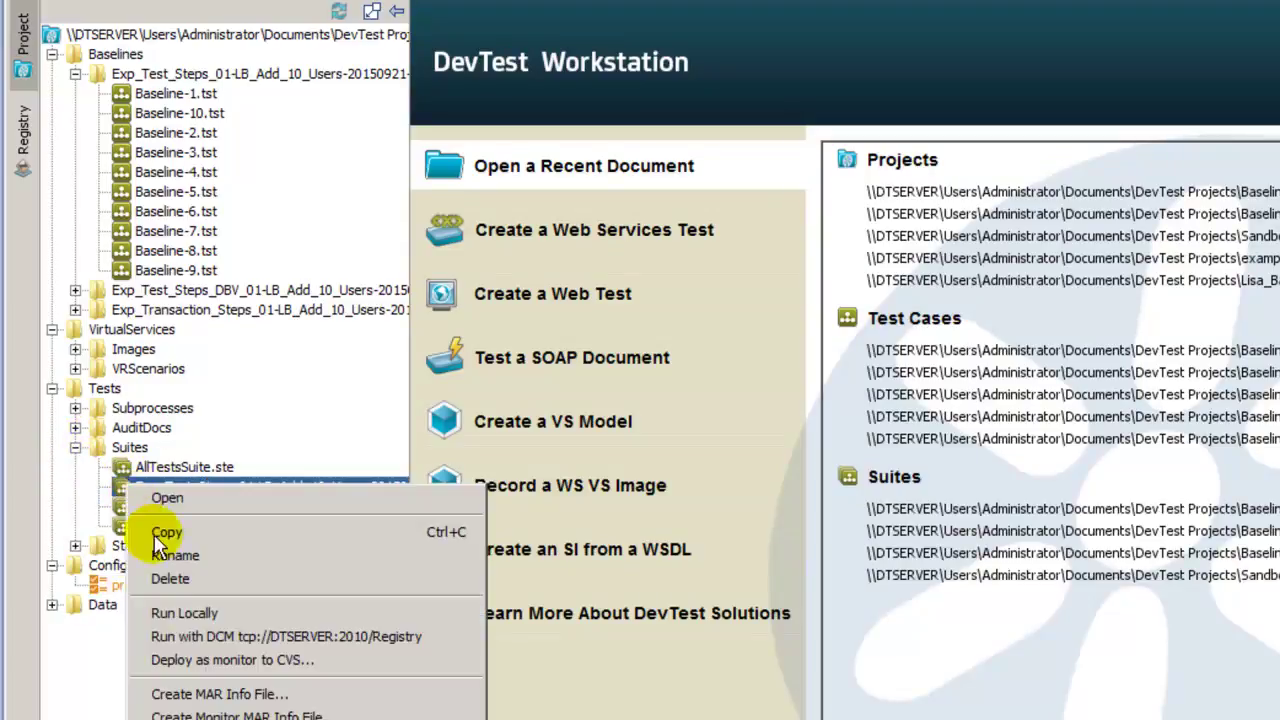
pyautogui.click(204, 637)
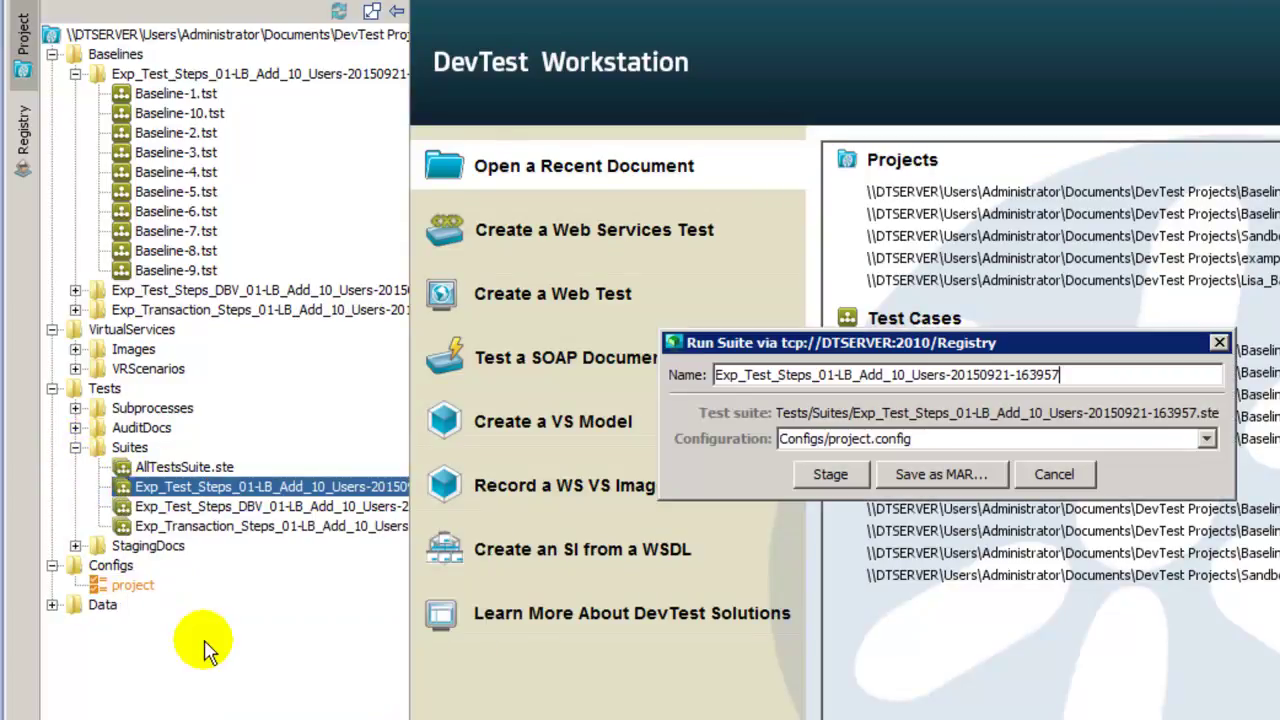
pyautogui.click(828, 477)
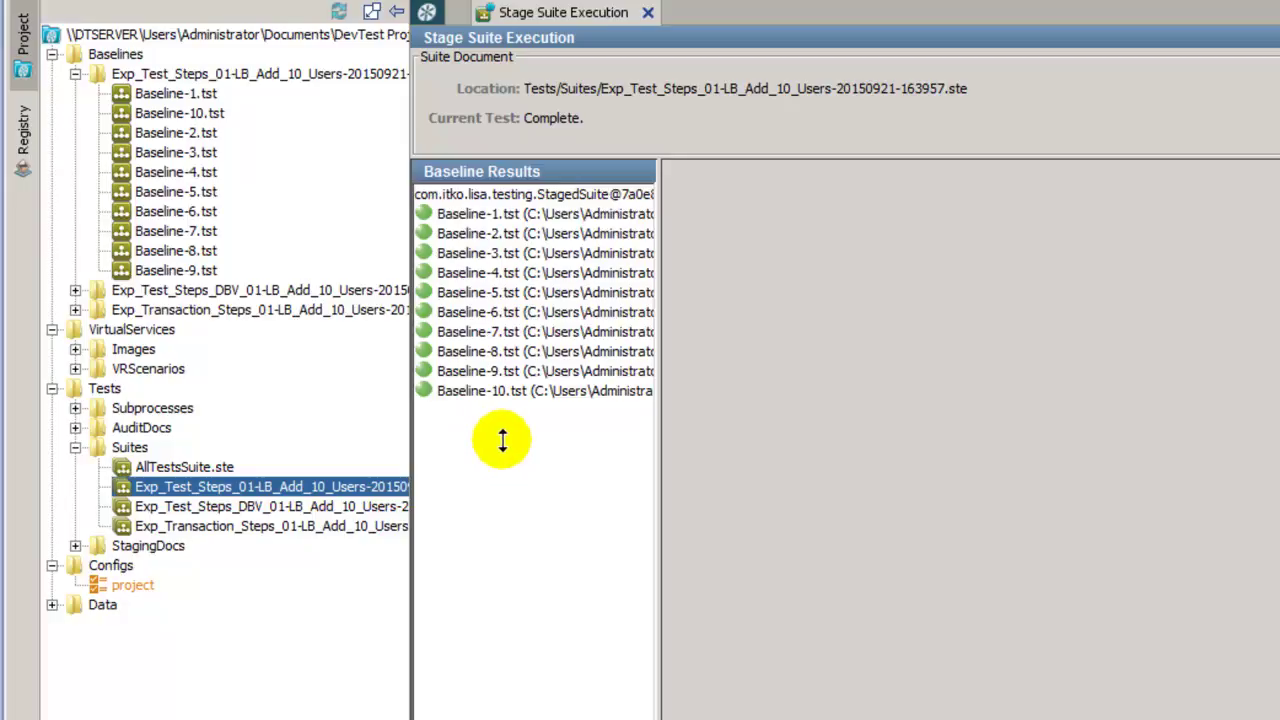
pyautogui.middleClick(588, 14)
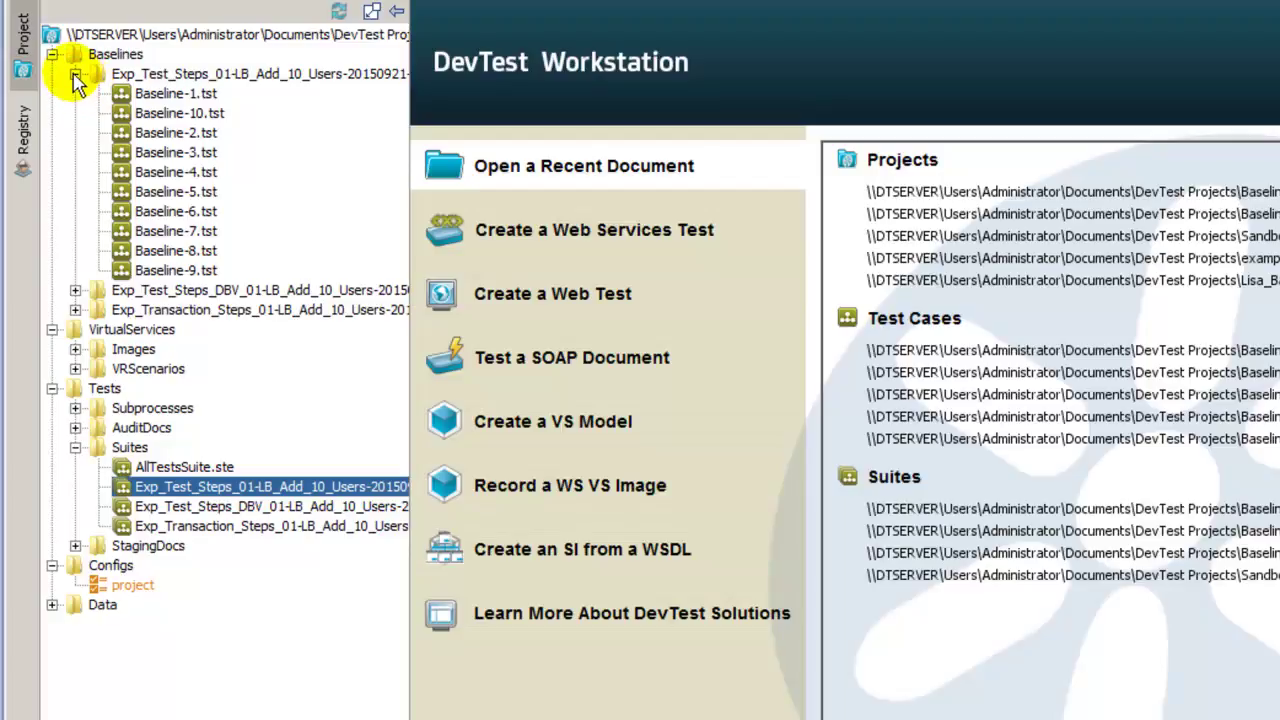
pyautogui.click(75, 75)
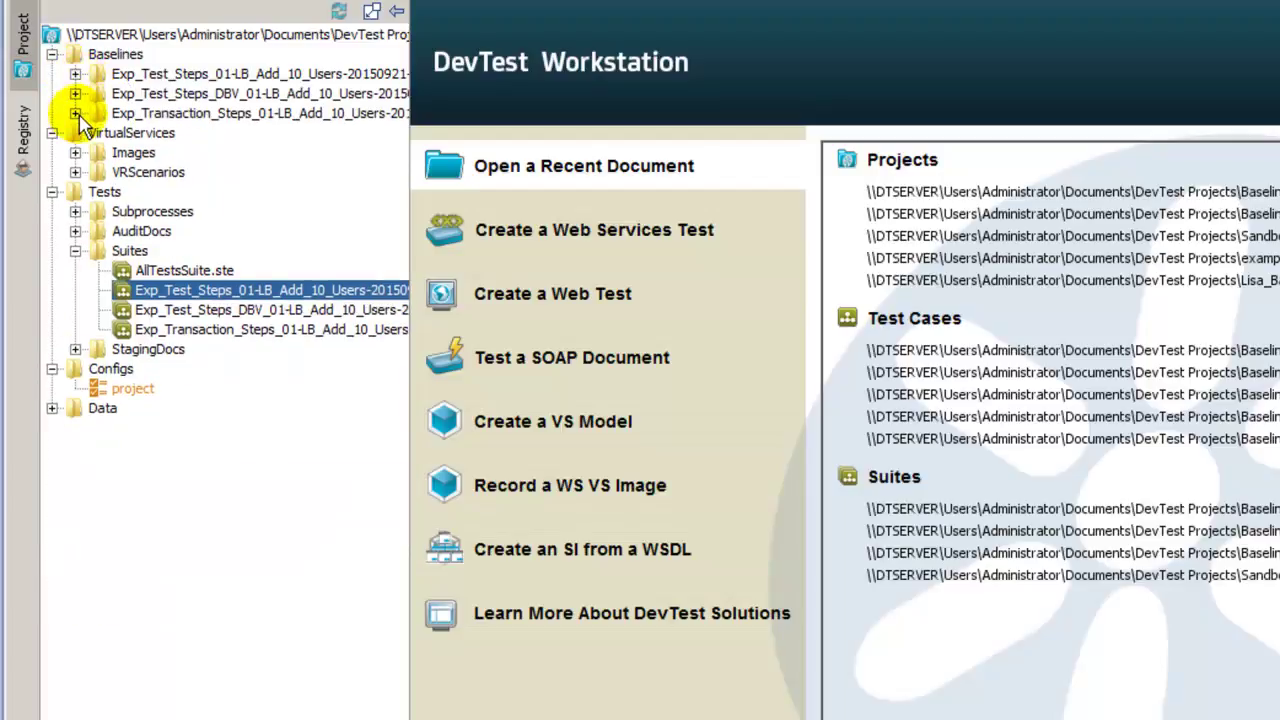
pyautogui.click(75, 113)
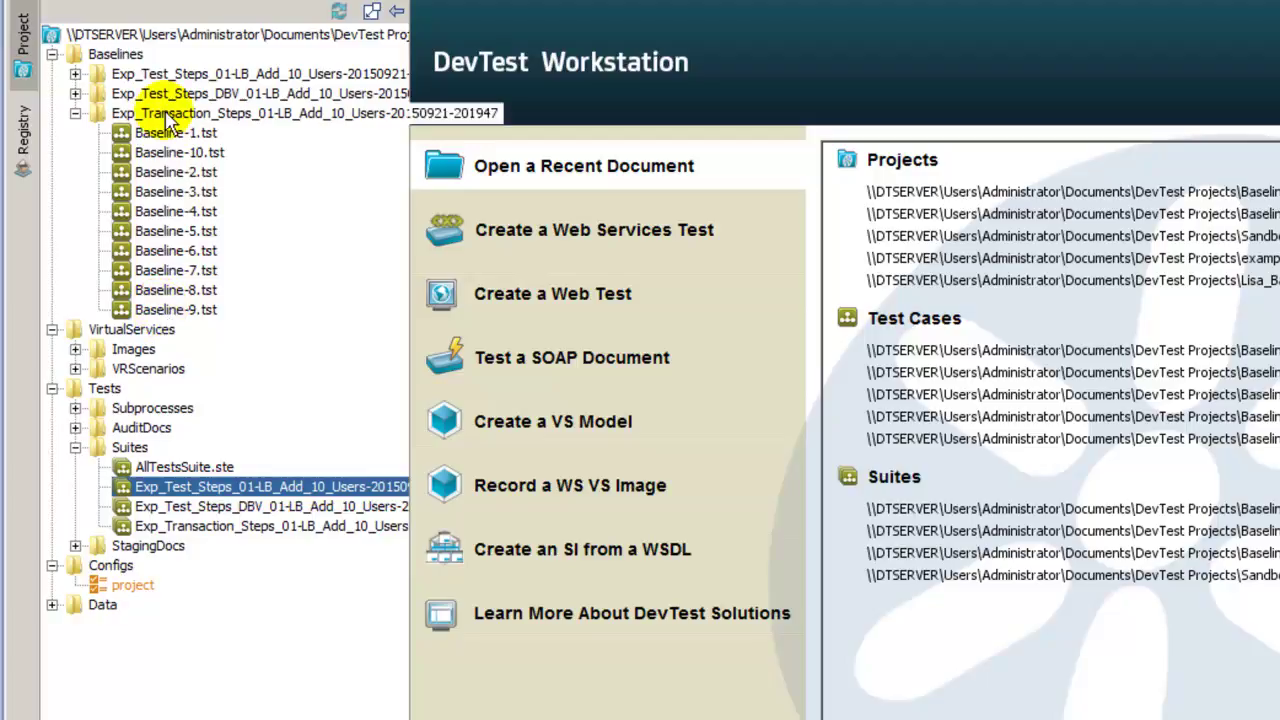
pyautogui.click(176, 528)
pyautogui.rightClick(176, 536)
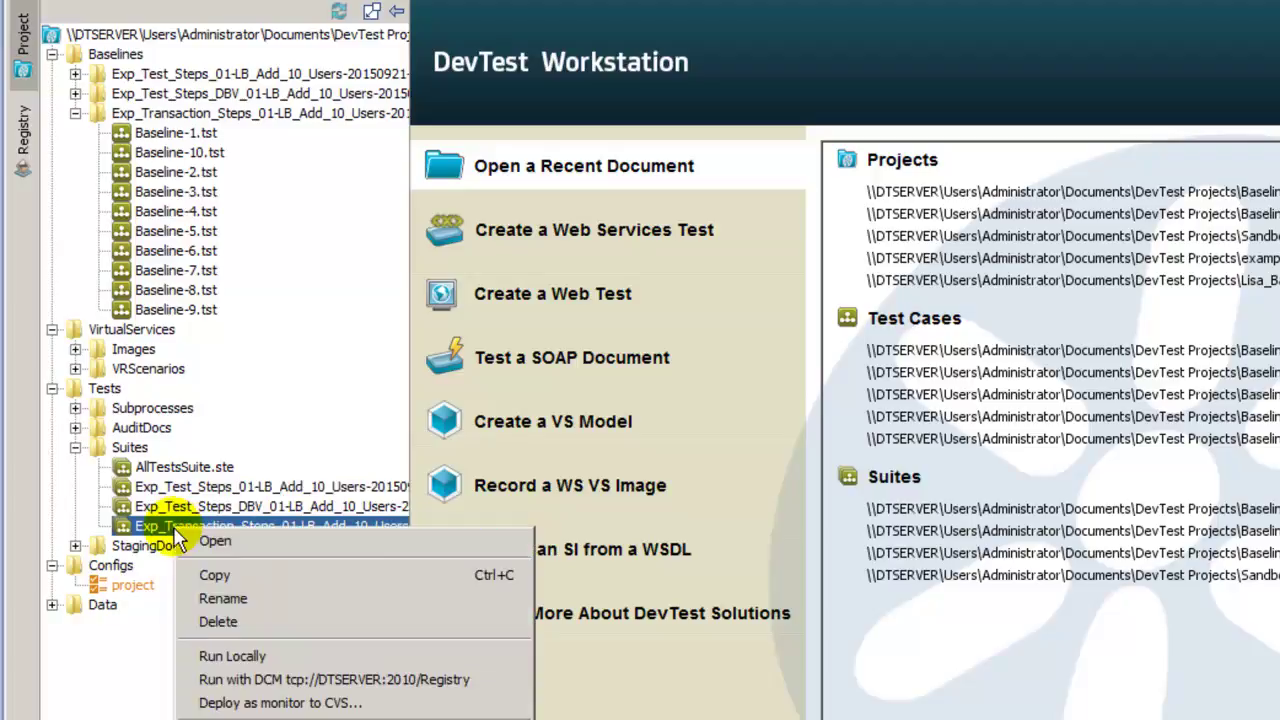
pyautogui.click(344, 684)
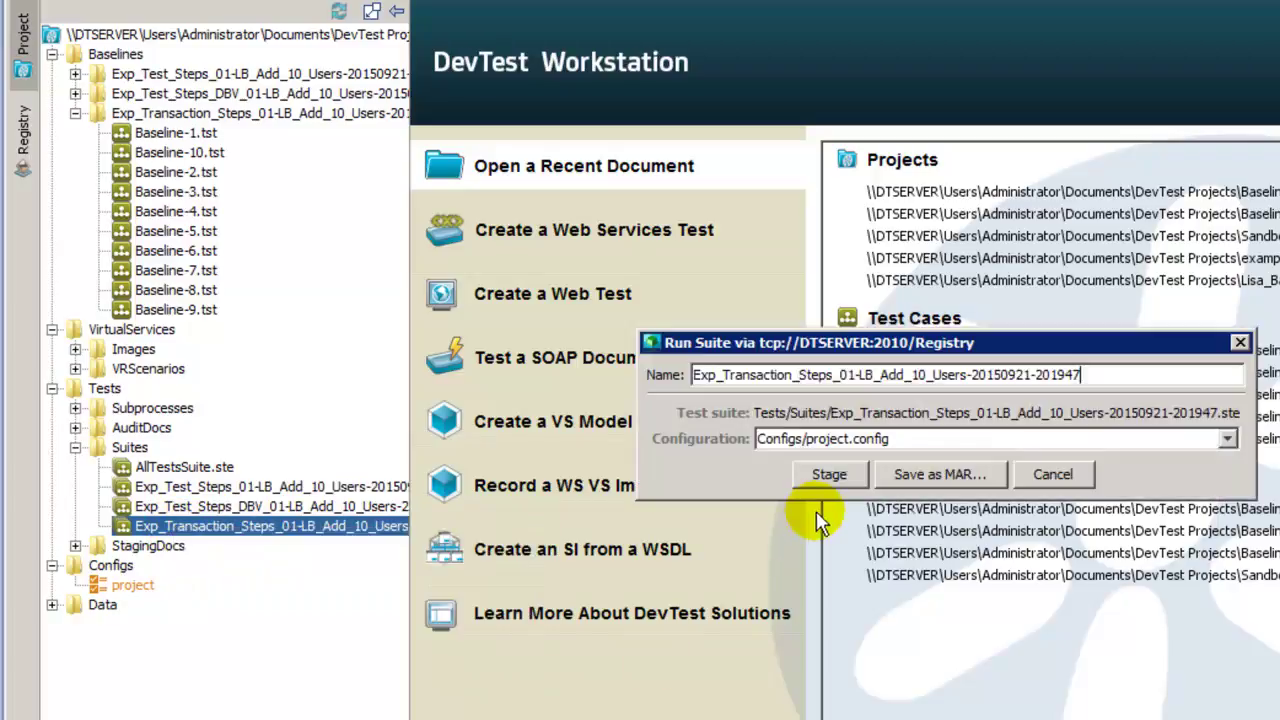
pyautogui.click(832, 477)
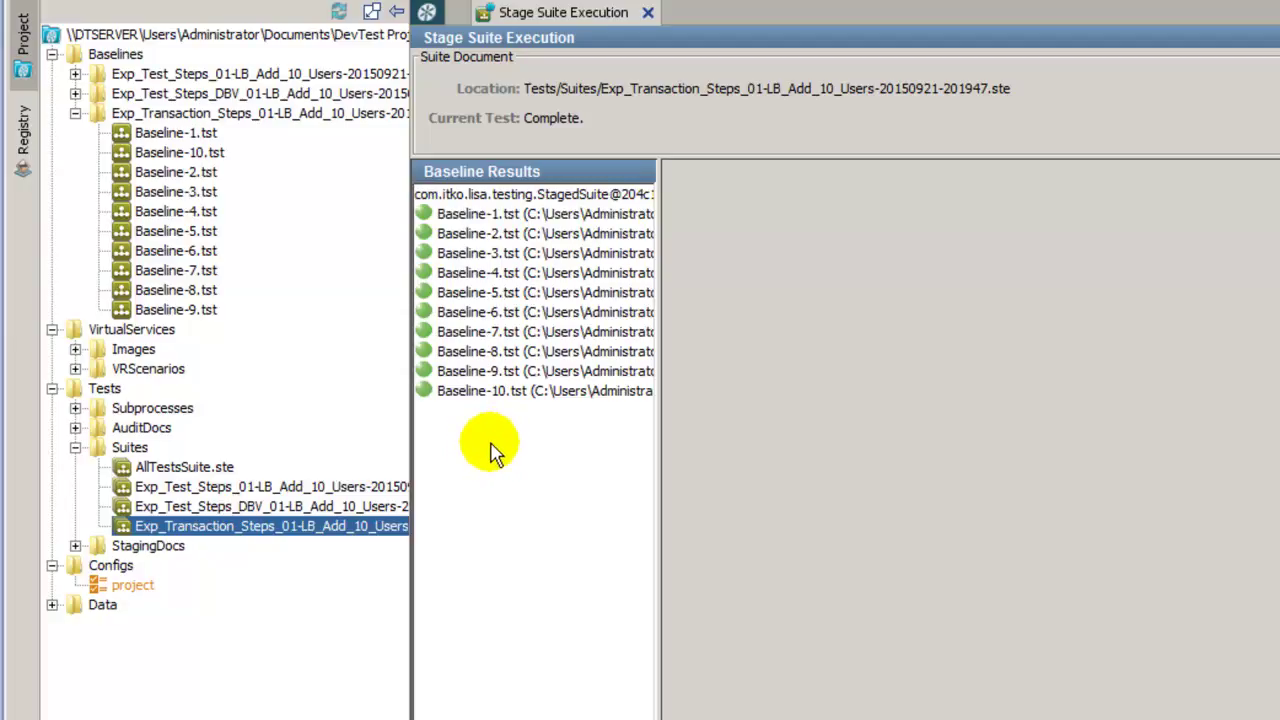
pyautogui.click(648, 14)
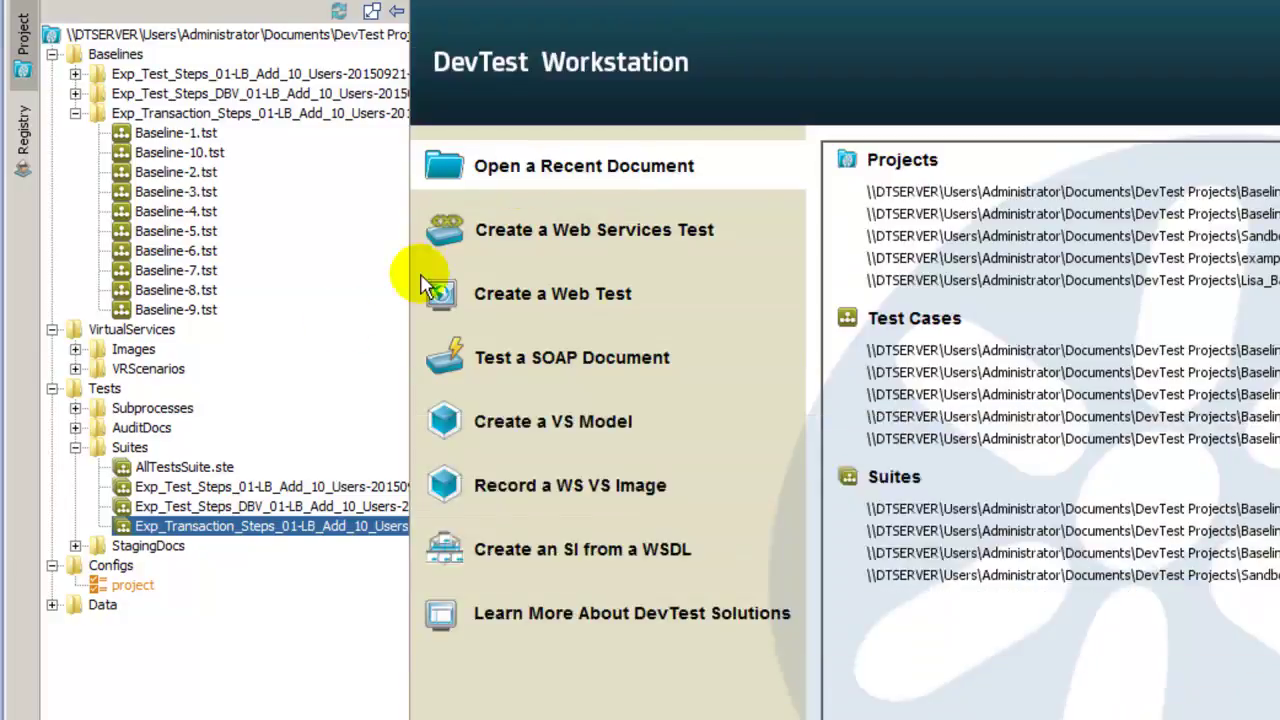
# Open the Baseline-1 test case from the Exp_Test_Steps_DBV_01-LB_Add_10_Users baseline folder
pyautogui.click(75, 113)
pyautogui.click(75, 93)
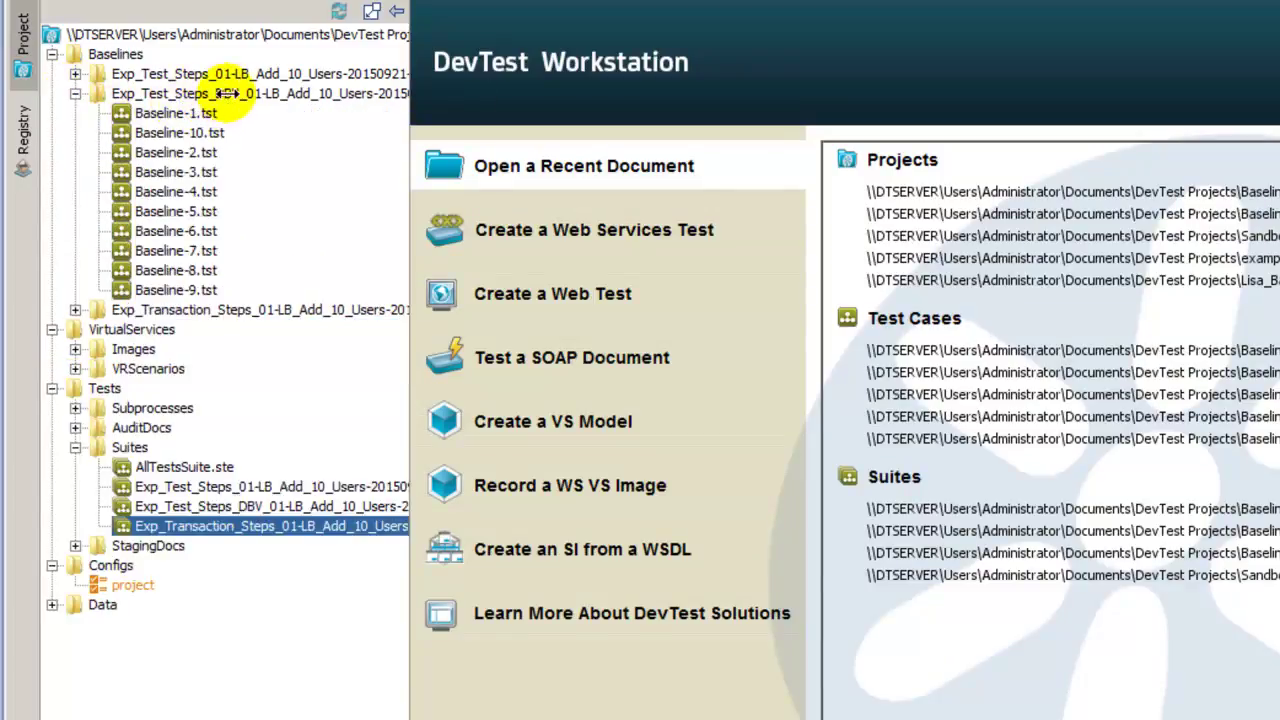
pyautogui.doubleClick(123, 113)
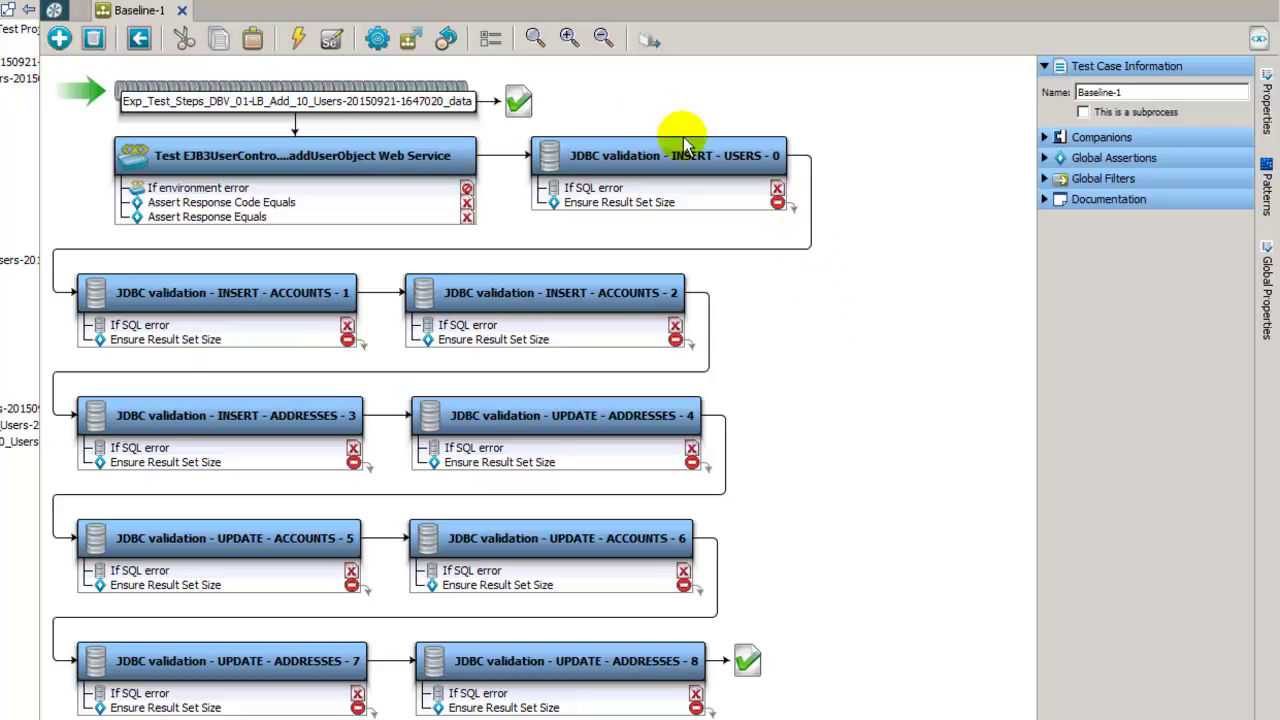
# Start an interactive test run for the database validation test Baseline-1 and execute its steps
pyautogui.click(377, 42)
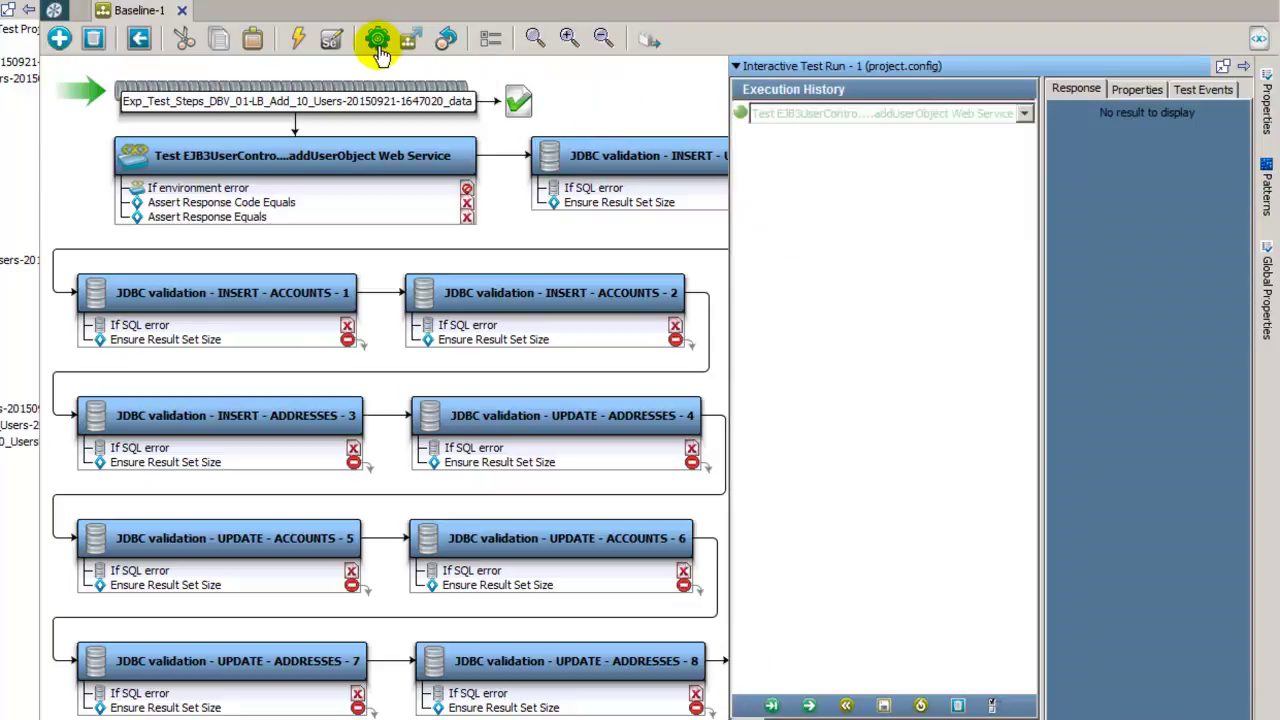
pyautogui.click(810, 708)
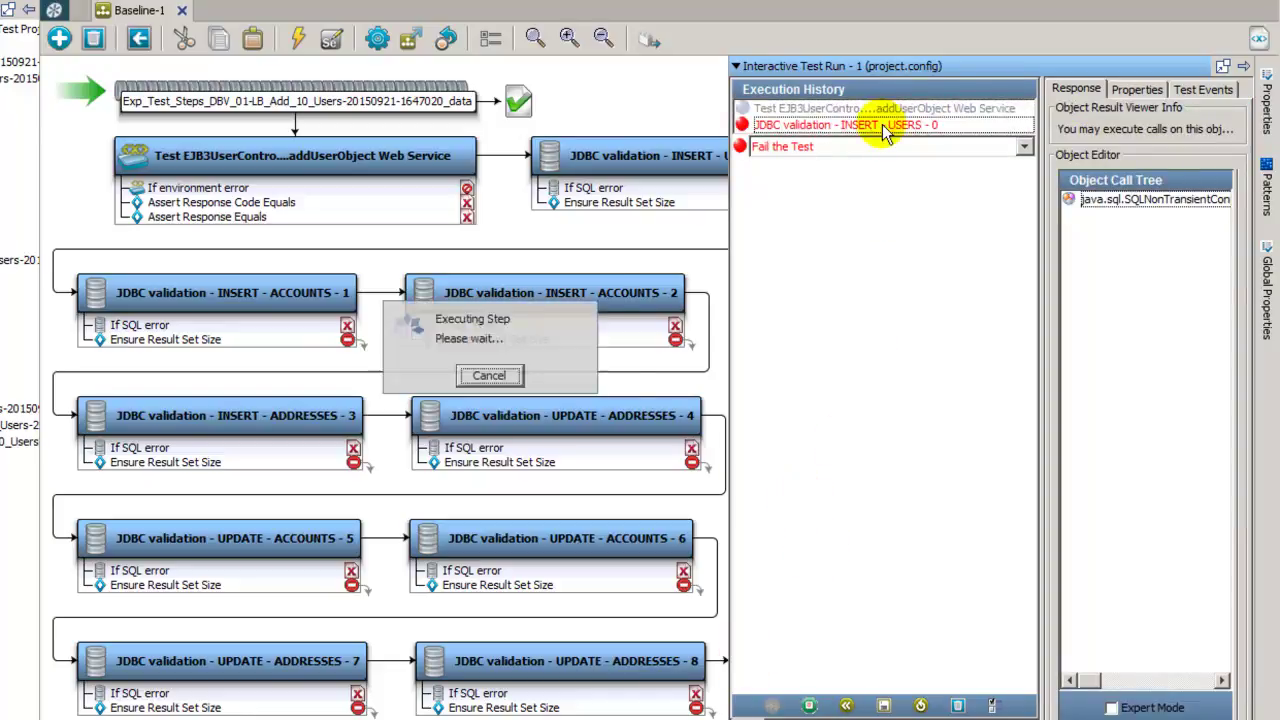
pyautogui.click(491, 379)
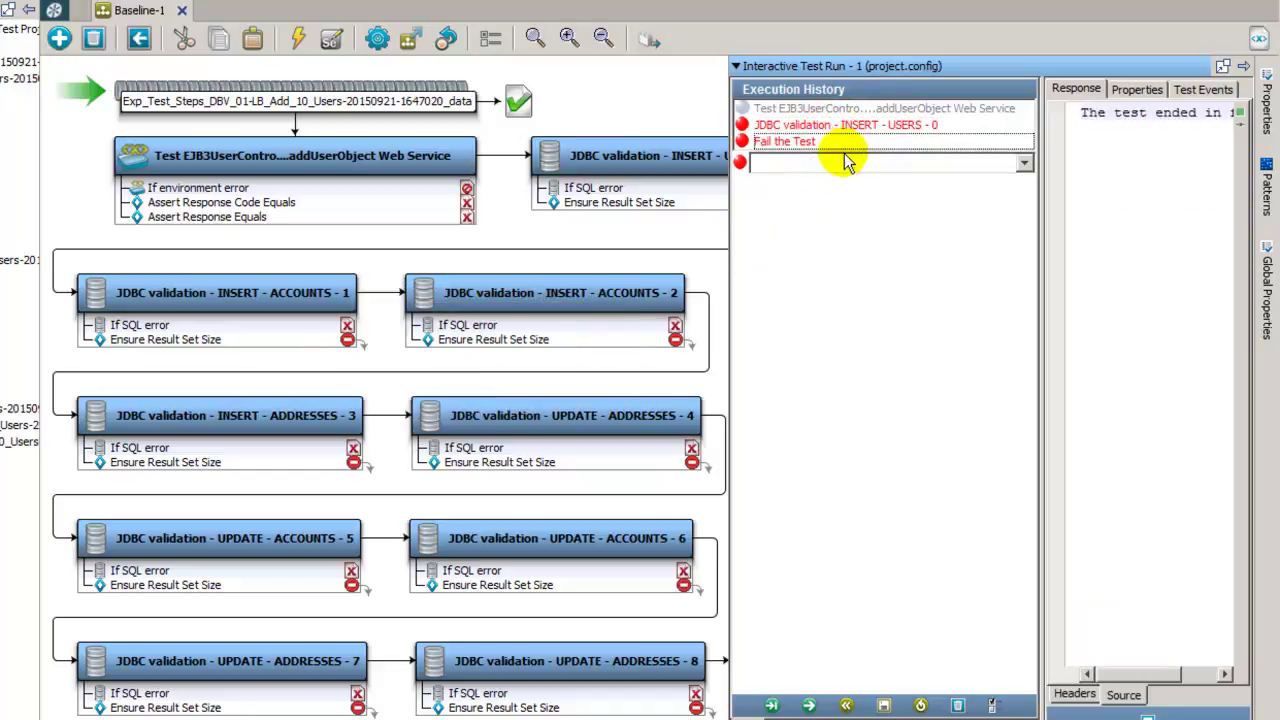
# Examine the Step error event's long info for the JDBC validation - INSERT - USERS - 0 step, and close the test run view
pyautogui.click(885, 126)
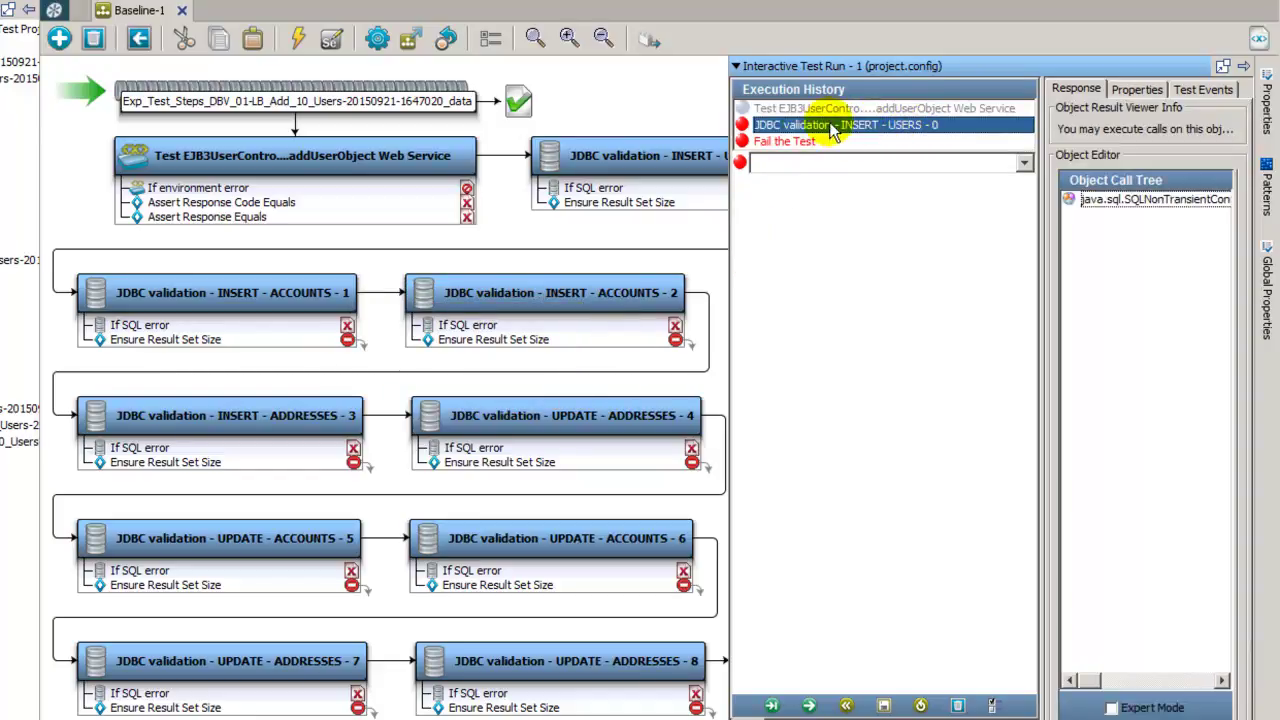
pyautogui.moveTo(730, 237); pyautogui.dragTo(340, 233)
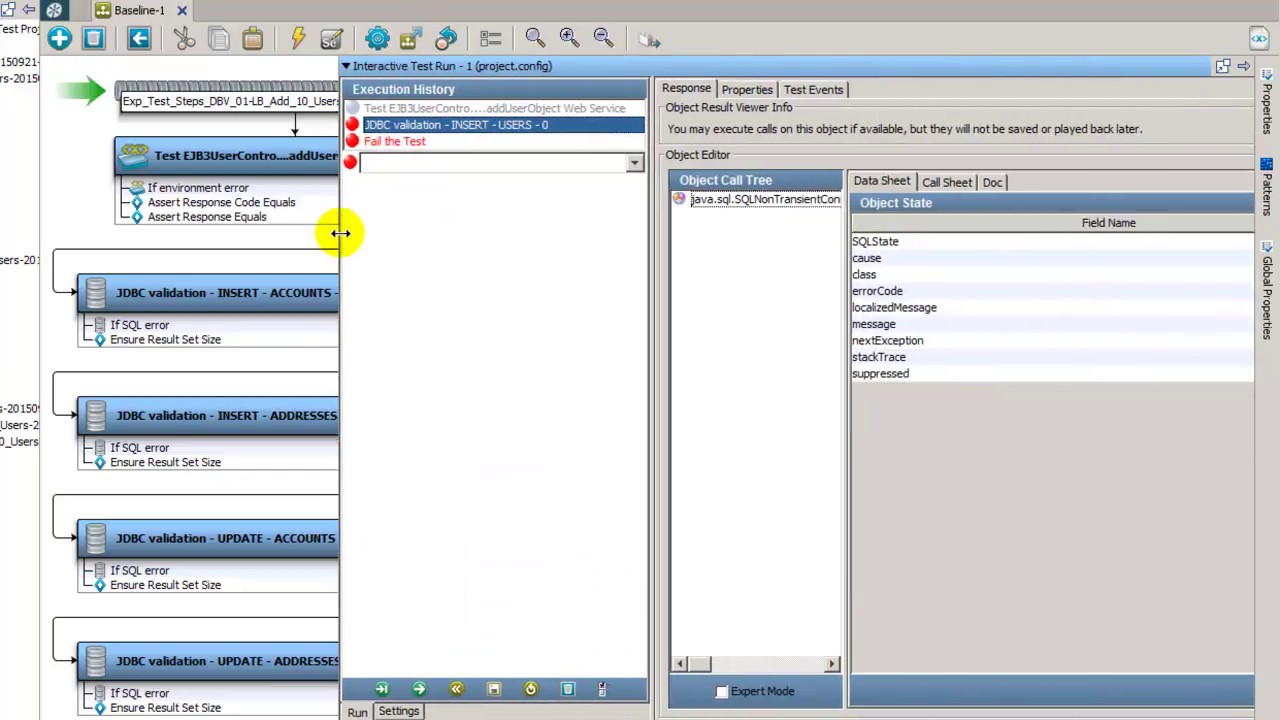
pyautogui.click(820, 94)
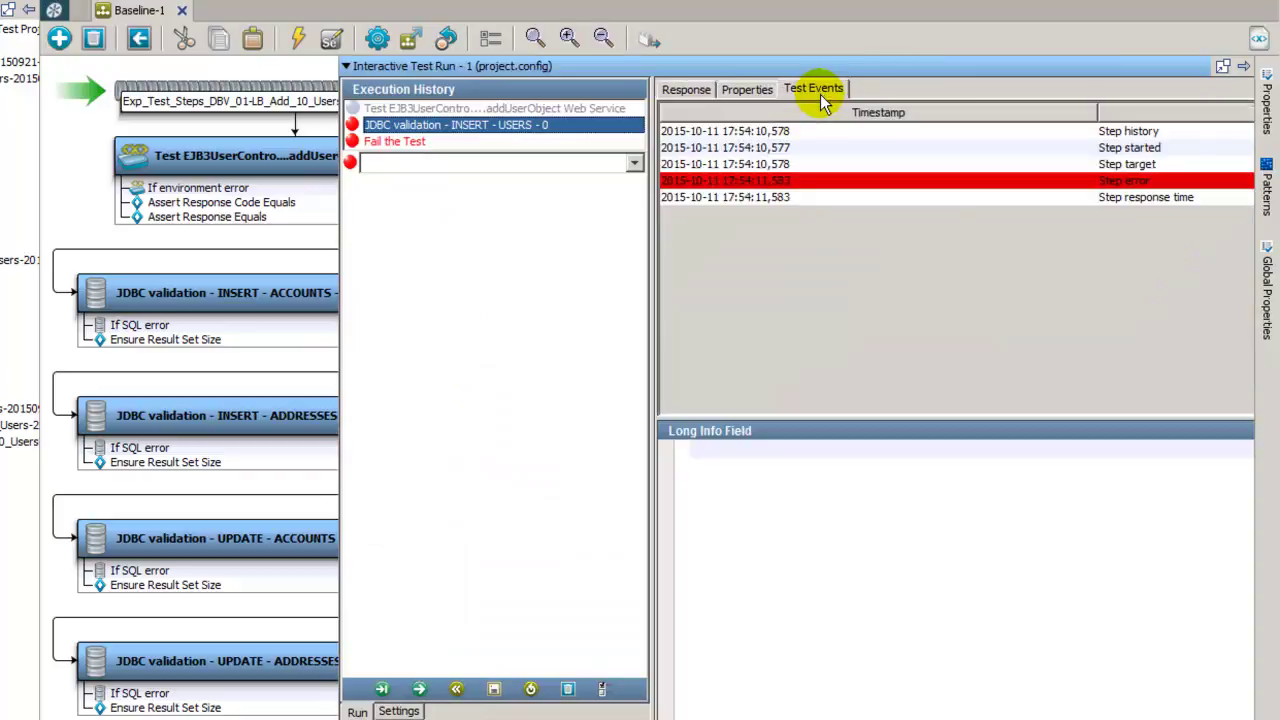
pyautogui.click(1137, 186)
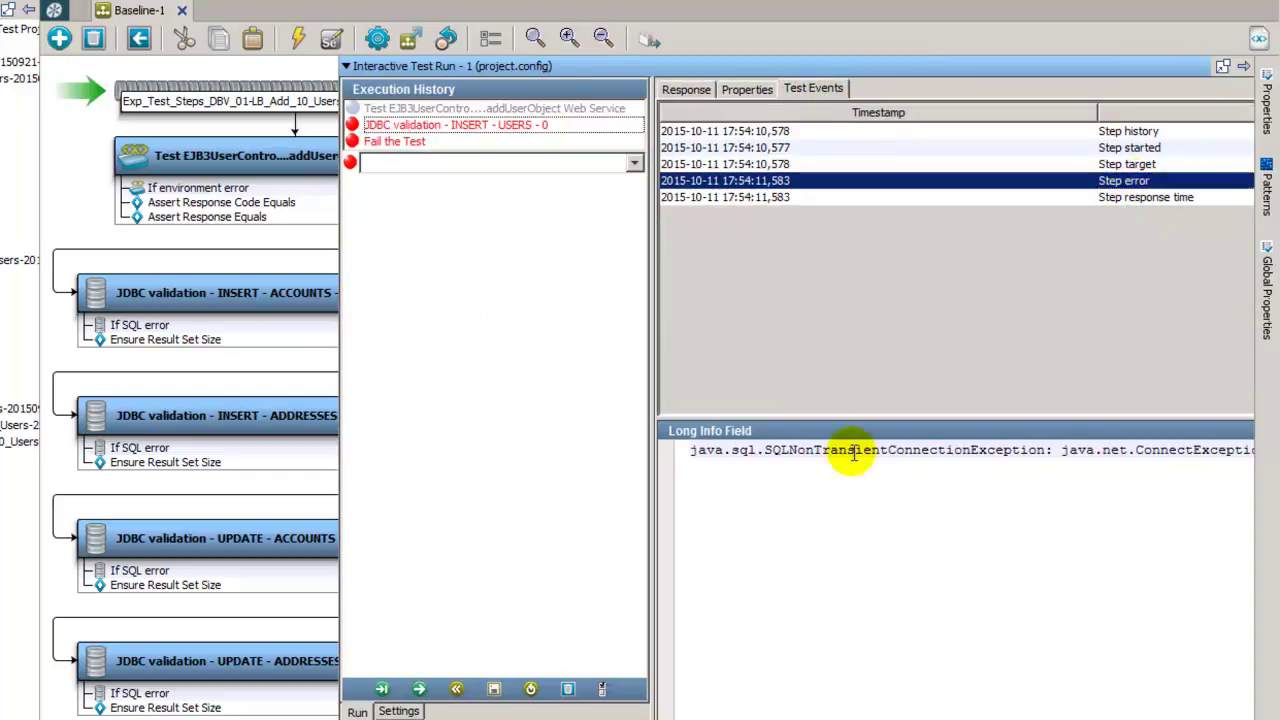
pyautogui.rightClick(890, 466)
pyautogui.click(890, 486)
pyautogui.moveTo(938, 452); pyautogui.dragTo(1254, 452)
pyautogui.moveTo(635, 715)
pyautogui.mouseDown()
pyautogui.moveTo(871, 702)
pyautogui.moveTo(970, 715)
pyautogui.moveTo(908, 543)
pyautogui.mouseUp()
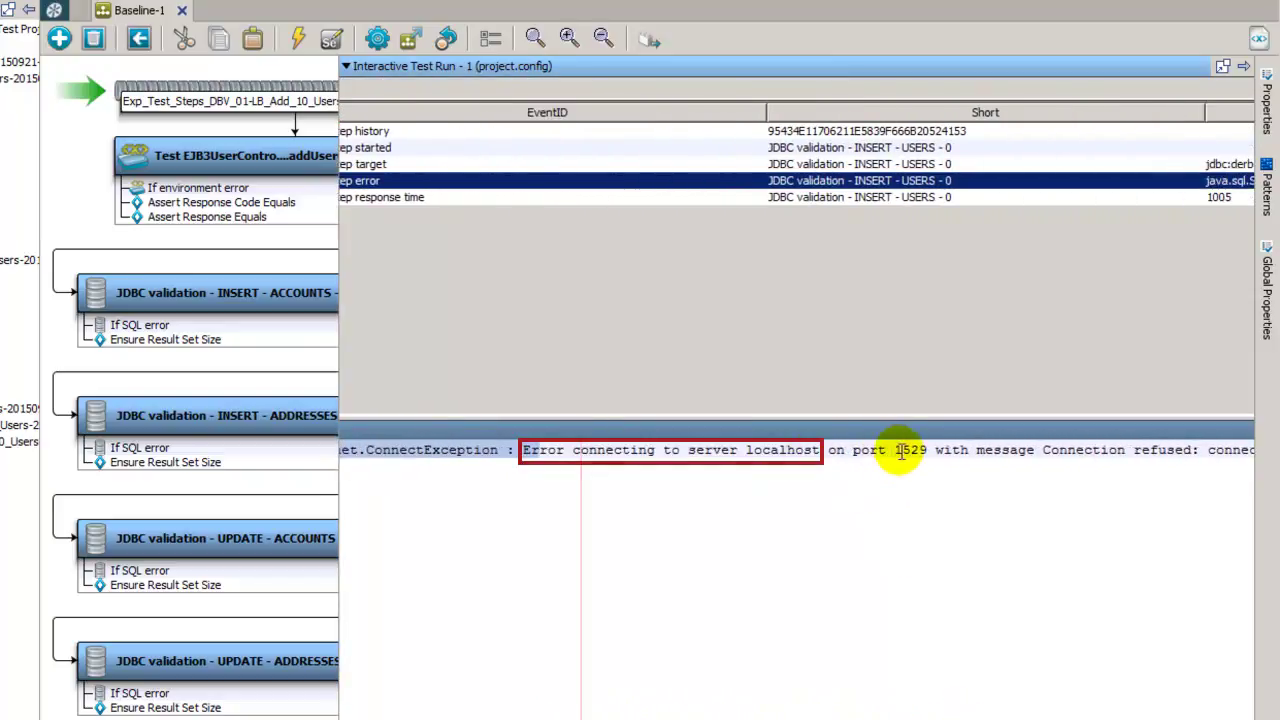
pyautogui.moveTo(968, 715); pyautogui.dragTo(872, 460)
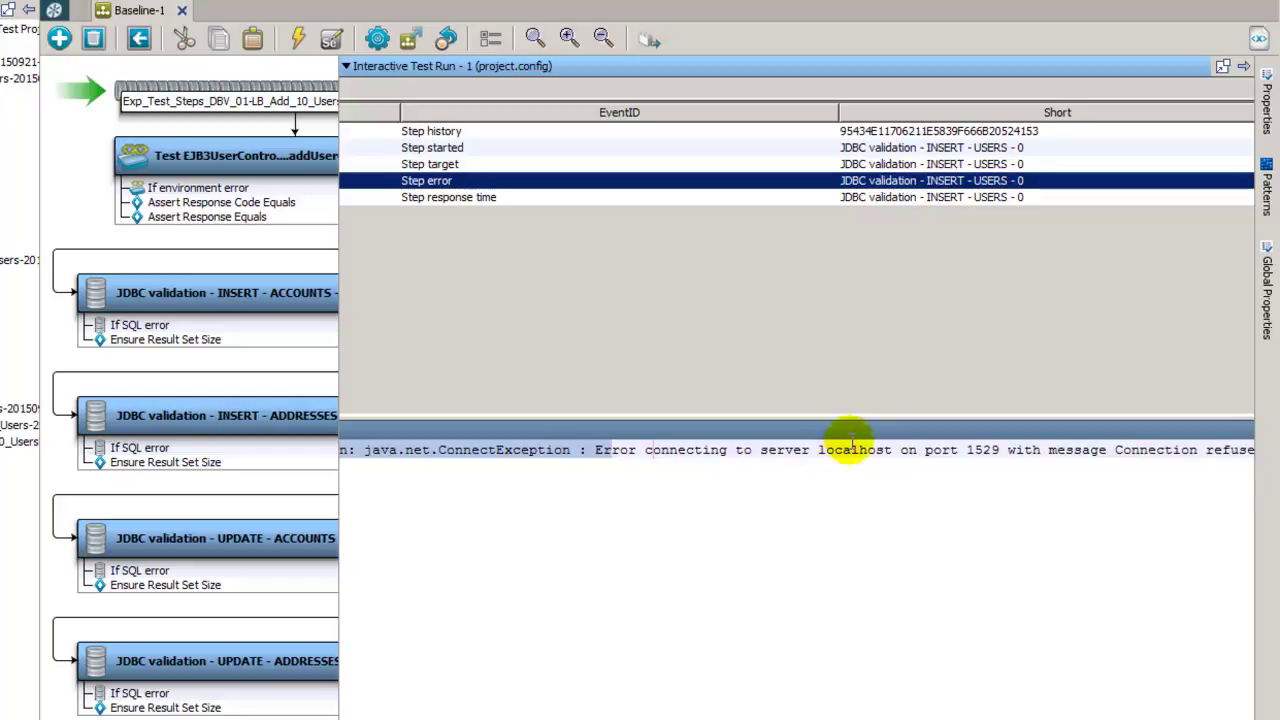
pyautogui.click(1243, 72)
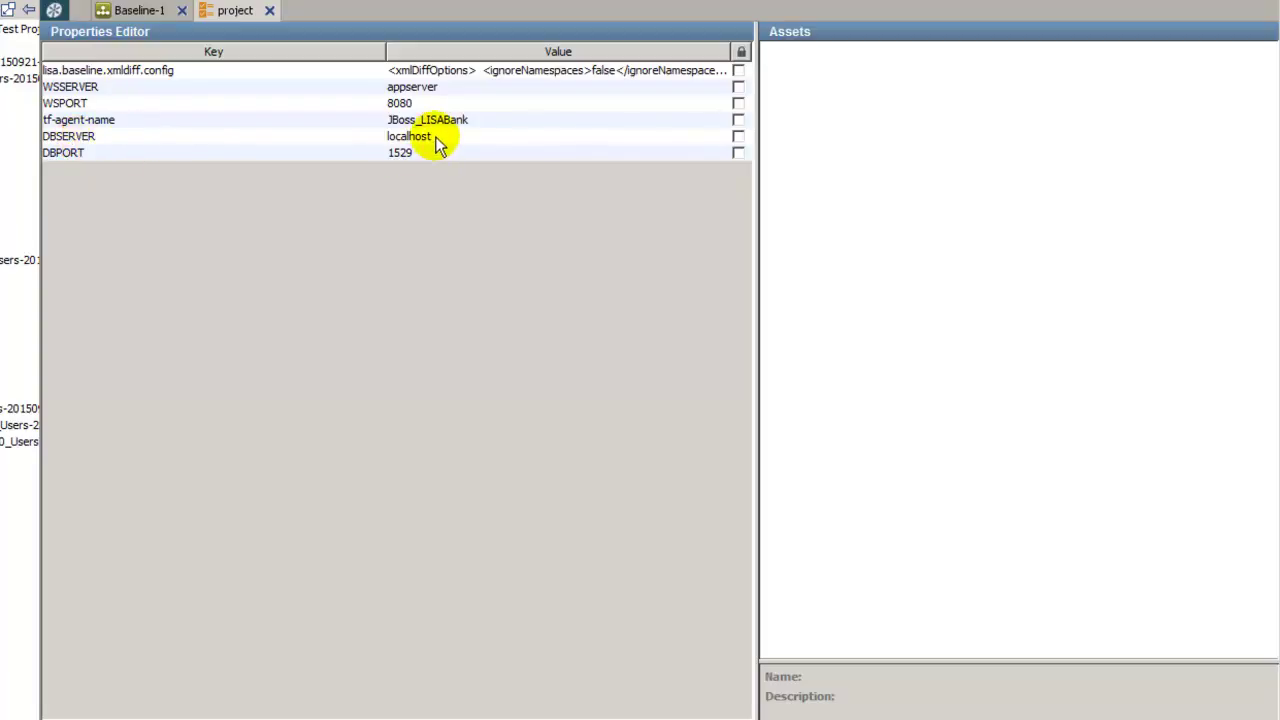
# Return to Baseline-1 and examine the connect string and SQL statement of the JDBC validation - INSERT - USERS - 0 step
pyautogui.click(138, 12)
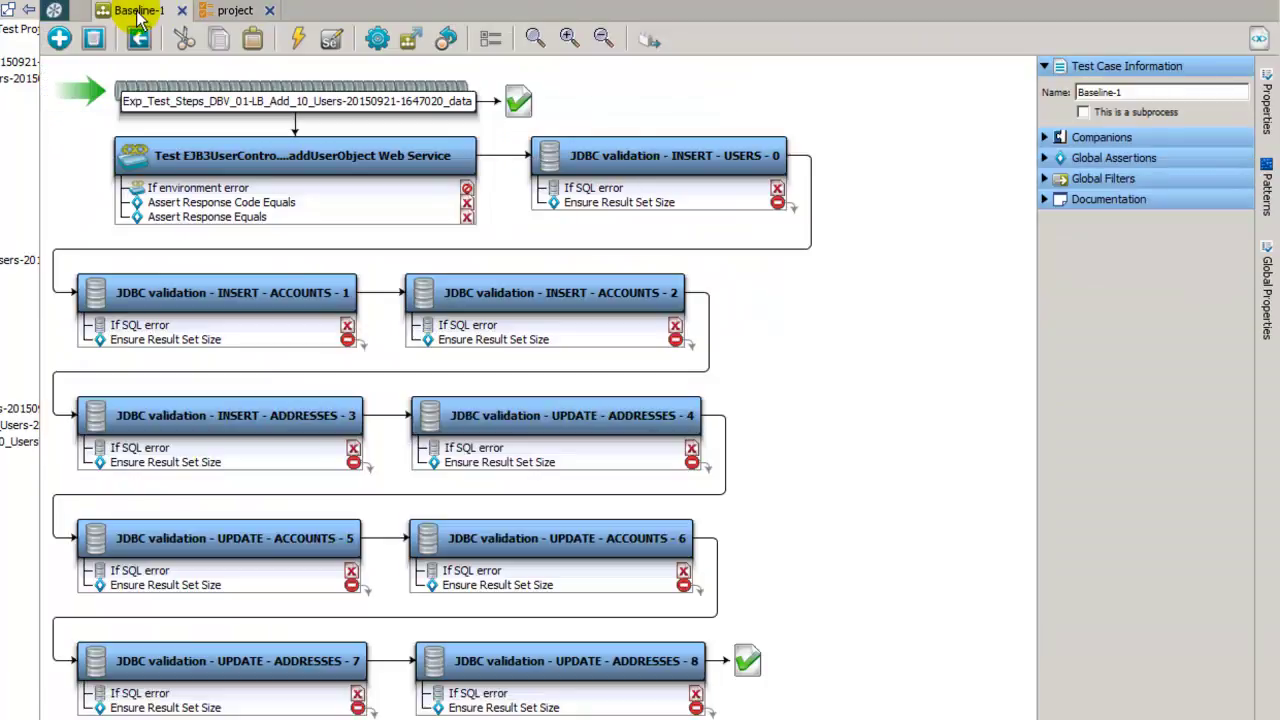
pyautogui.click(590, 157)
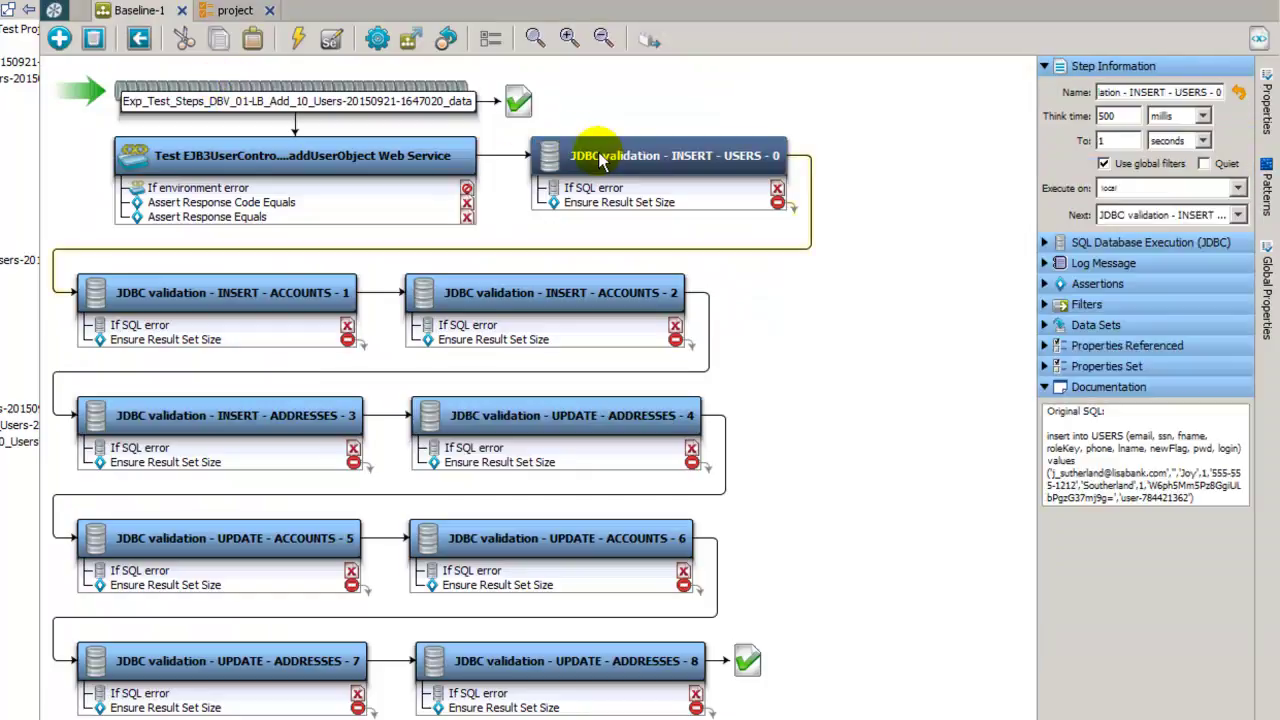
pyautogui.doubleClick(600, 163)
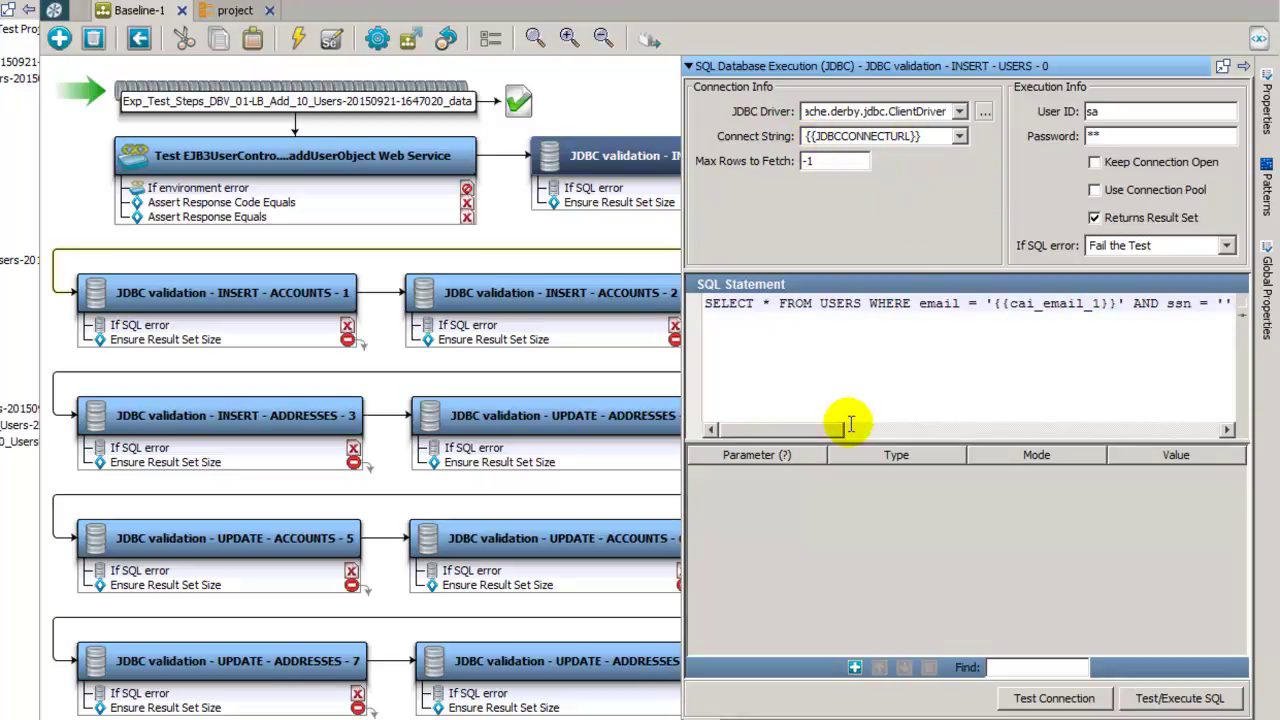
# Open the test's data set, view the full JDBC connection URL of its record in the extended view, and close that view
pyautogui.click(322, 106)
pyautogui.doubleClick(322, 106)
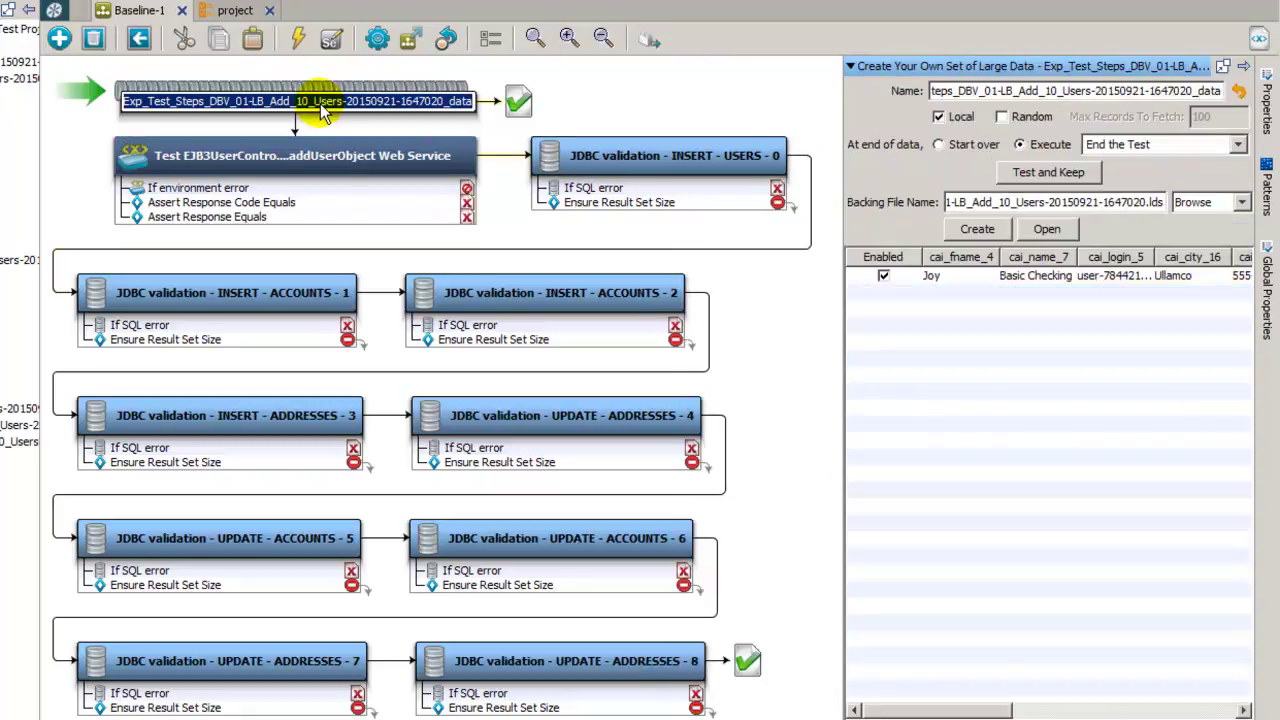
pyautogui.moveTo(839, 376); pyautogui.dragTo(194, 356)
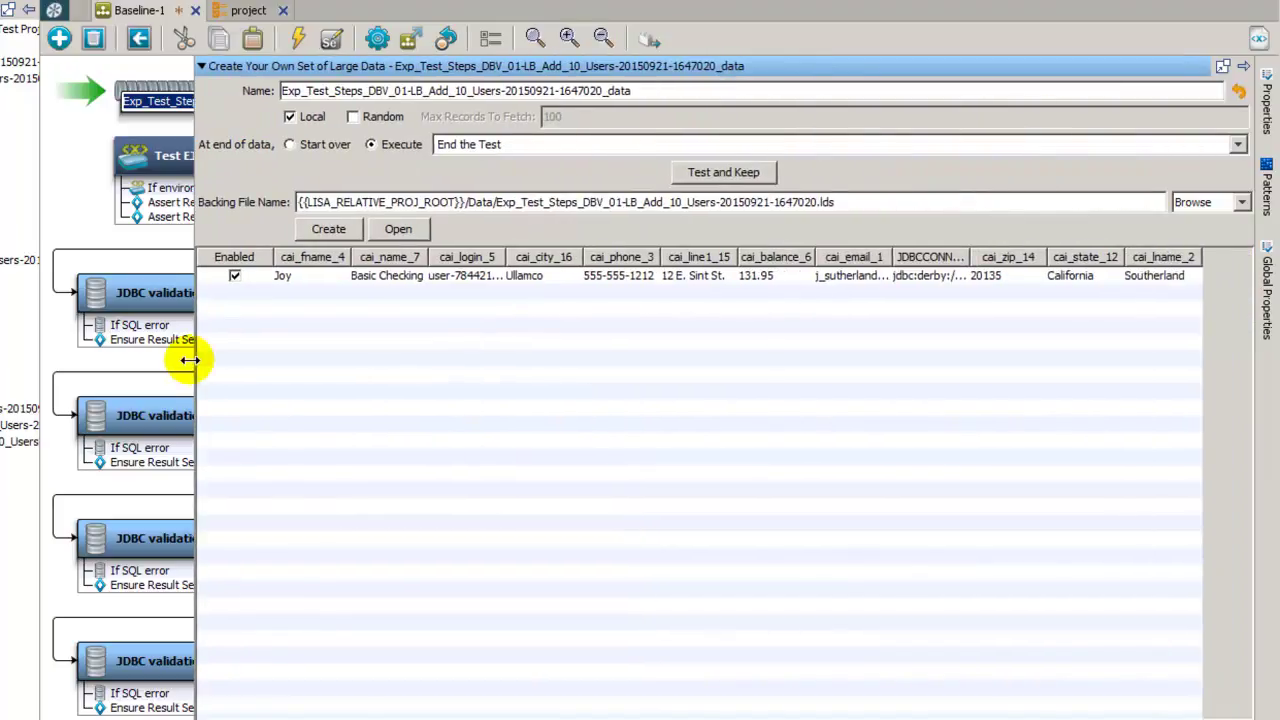
pyautogui.click(929, 277)
pyautogui.rightClick(933, 277)
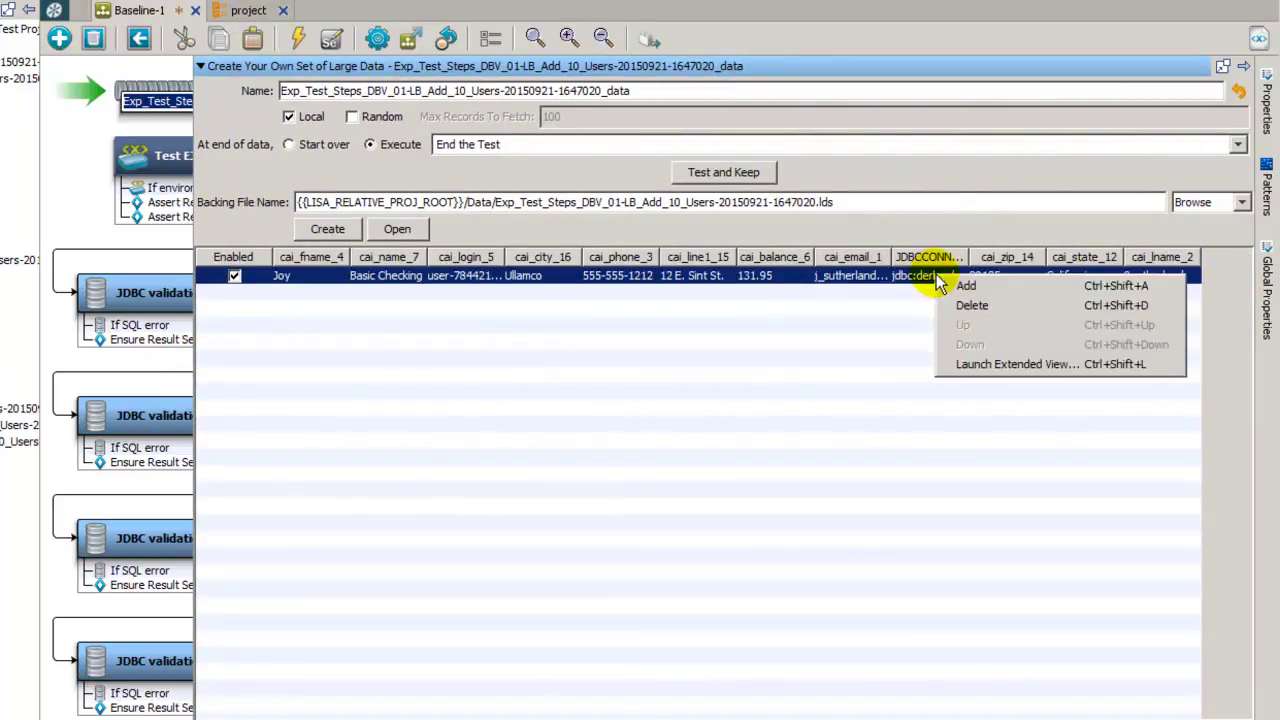
pyautogui.click(1014, 368)
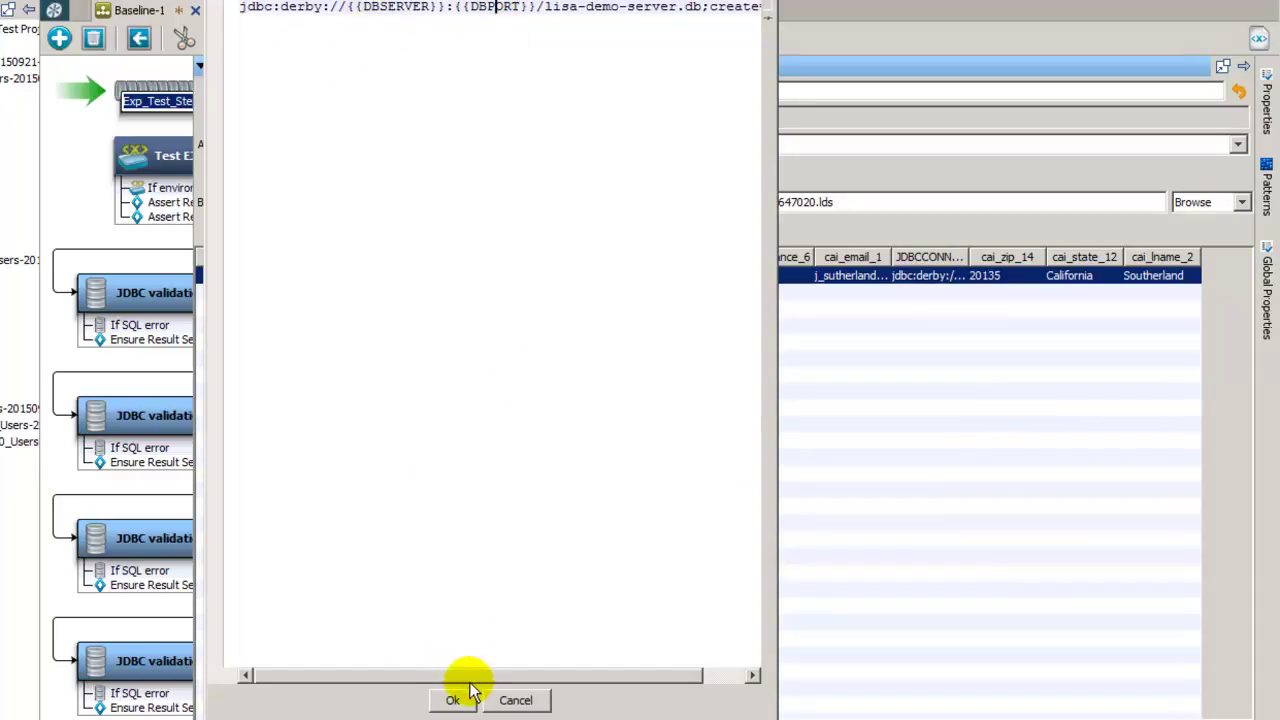
pyautogui.moveTo(457, 676); pyautogui.dragTo(420, 674)
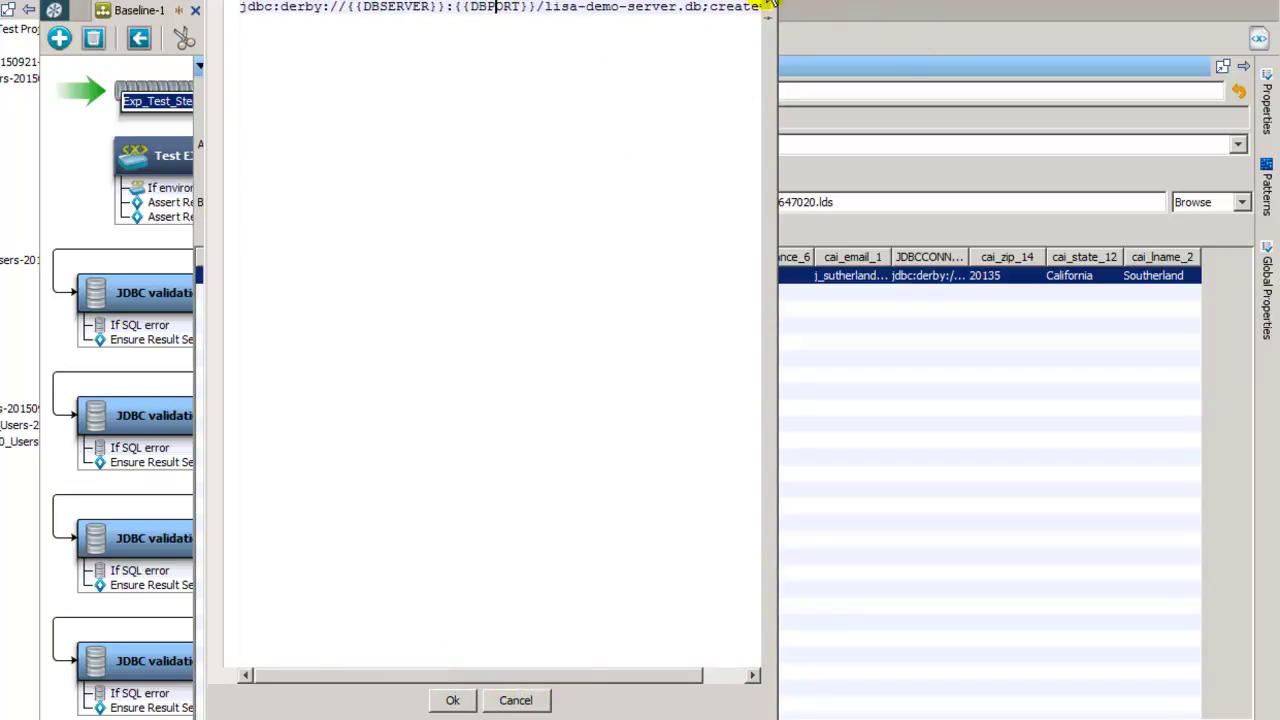
pyautogui.press('Escape')
# Set the DBSERVER property to appserver in the project configuration and close the configuration
pyautogui.click(248, 12)
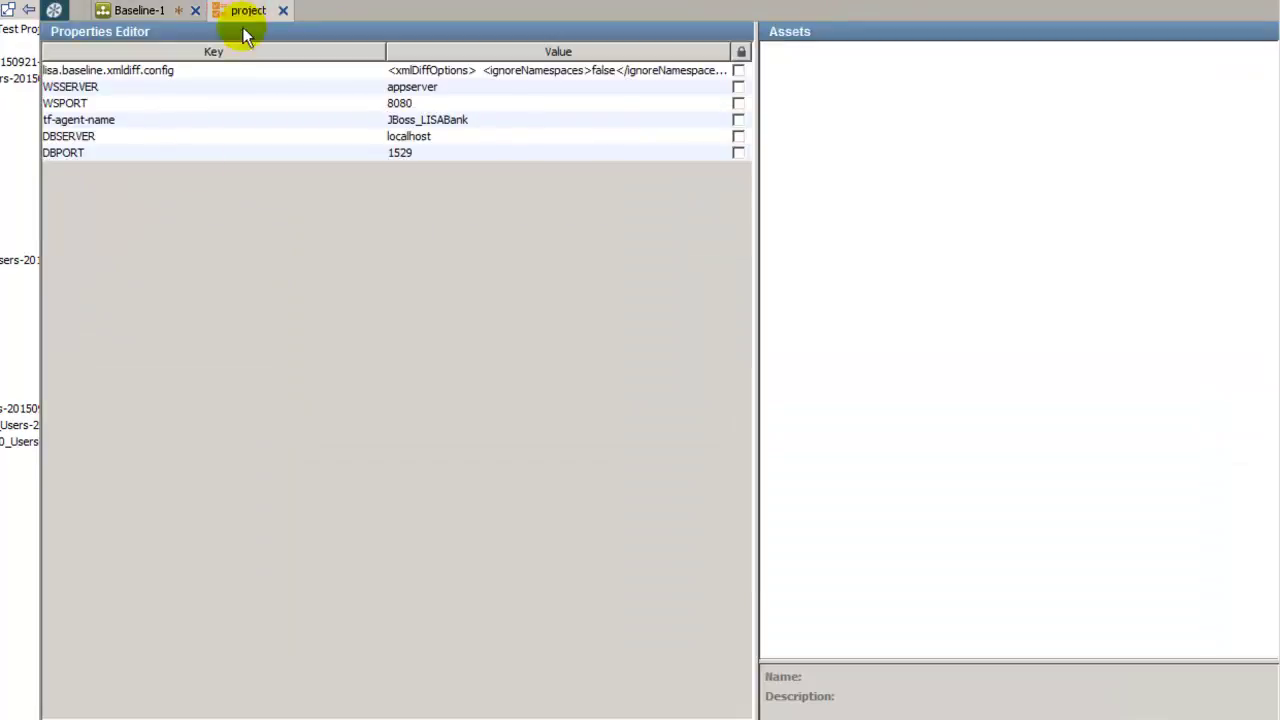
pyautogui.doubleClick(421, 142)
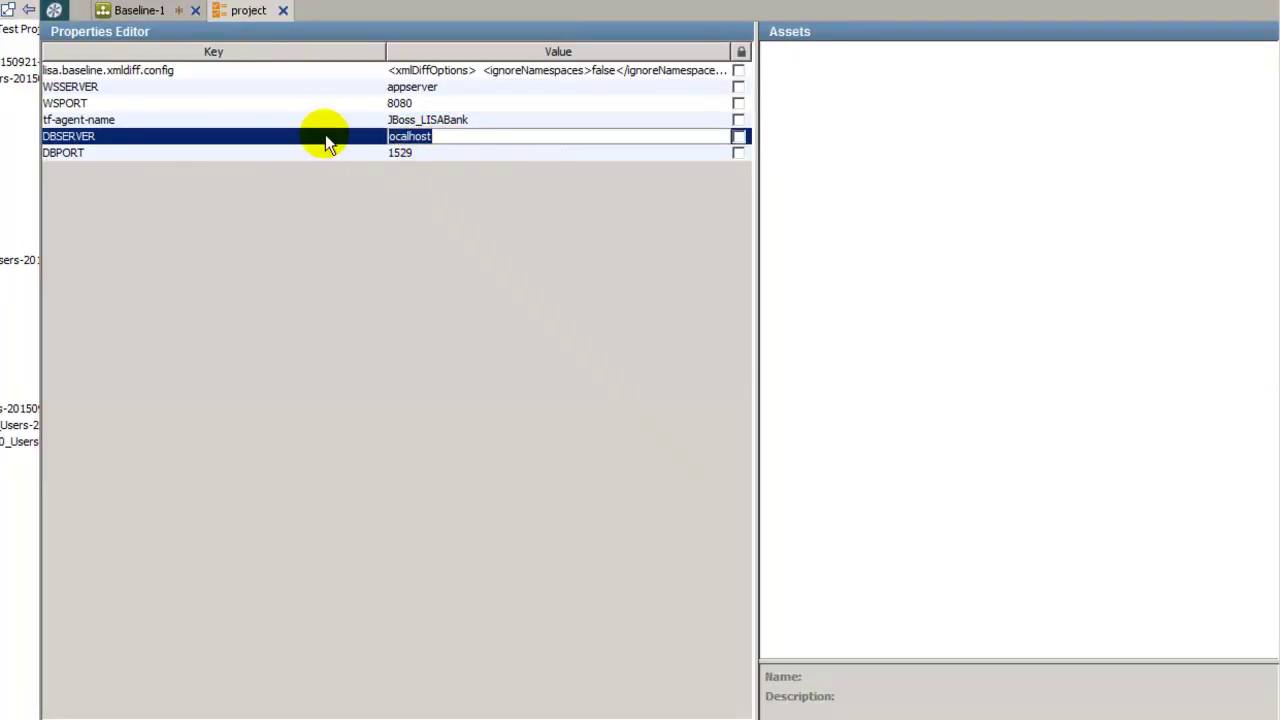
pyautogui.write('appserver')
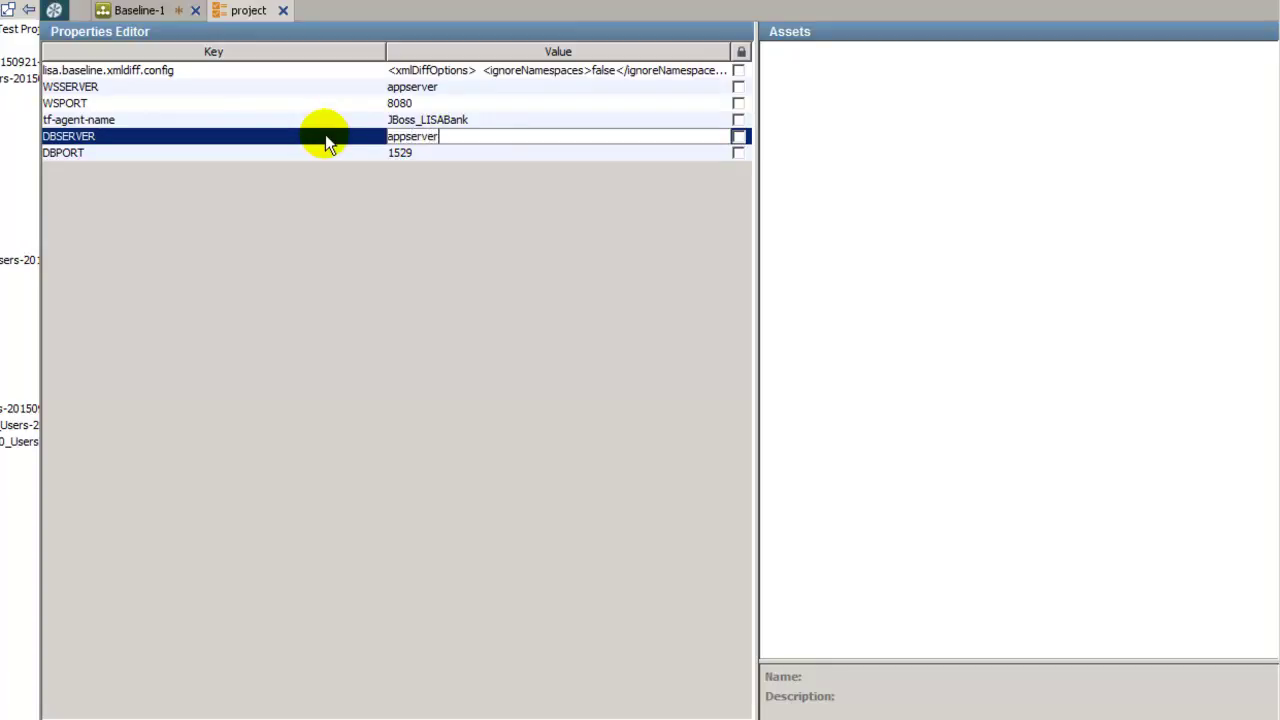
pyautogui.click(388, 206)
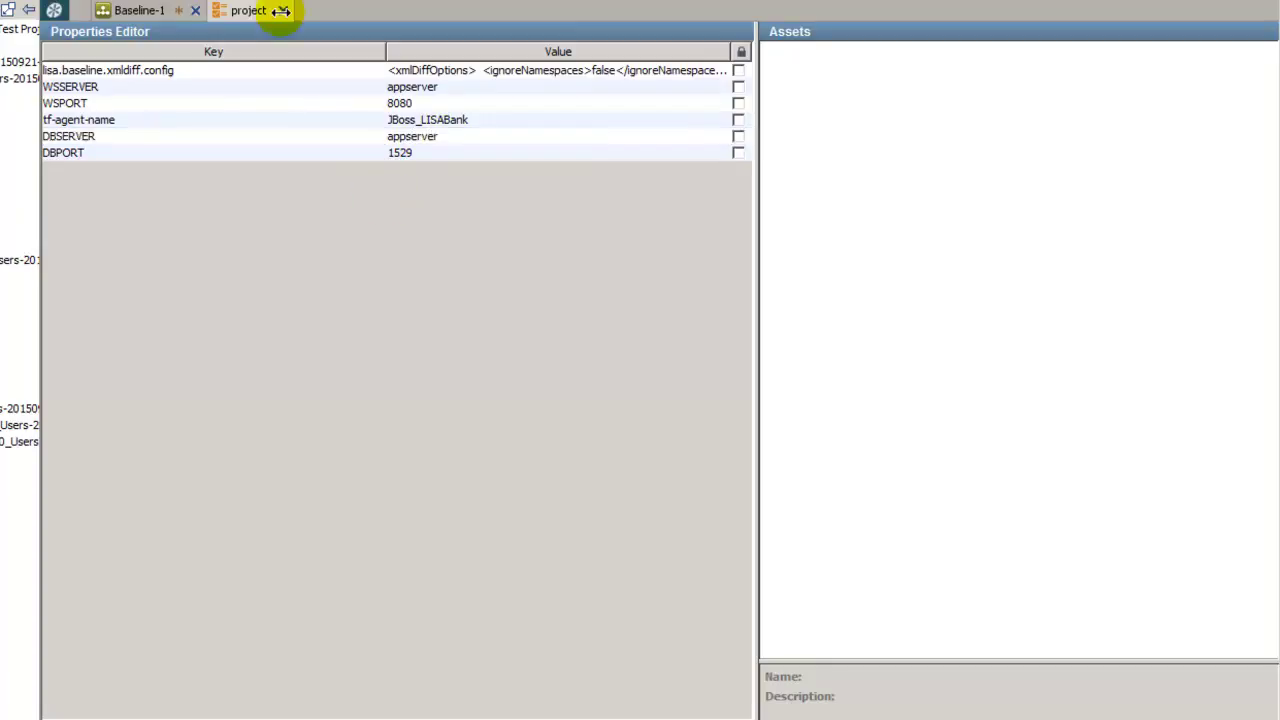
pyautogui.click(283, 11)
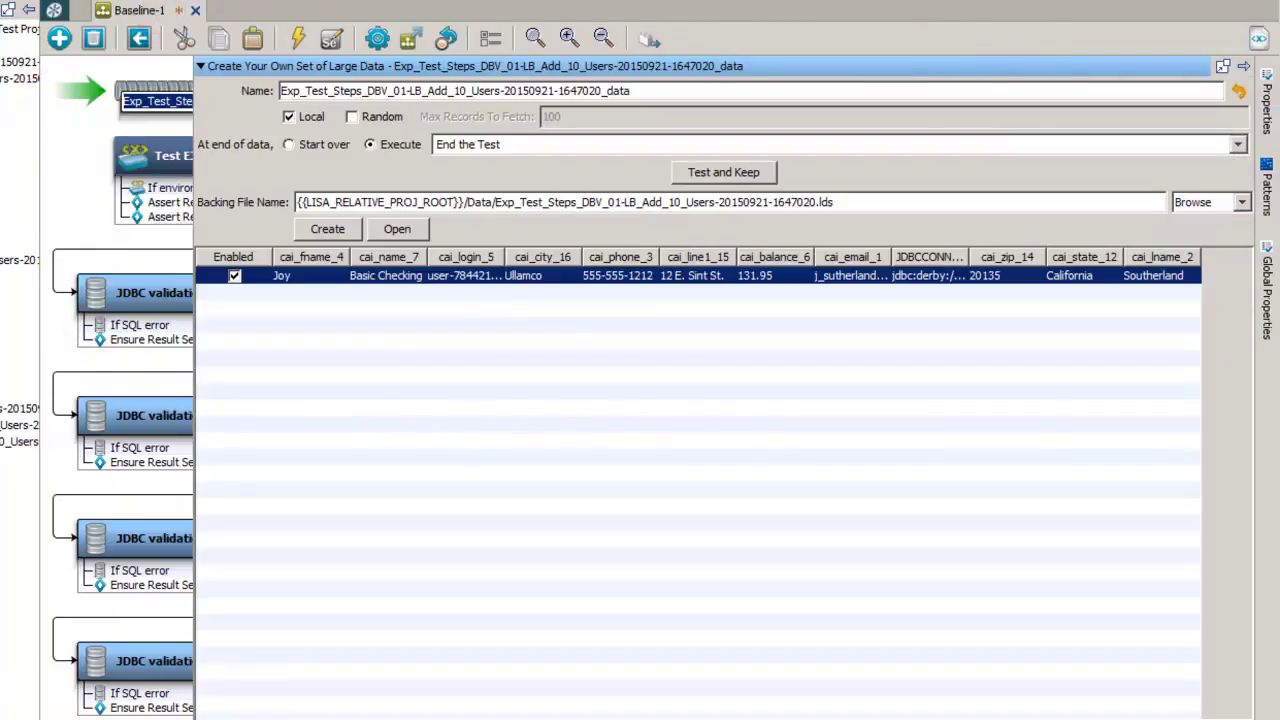
# Close the data set editor, rerun Baseline-1 to its end in the existing Interactive Test Run - 1, and close the run view
pyautogui.click(1243, 66)
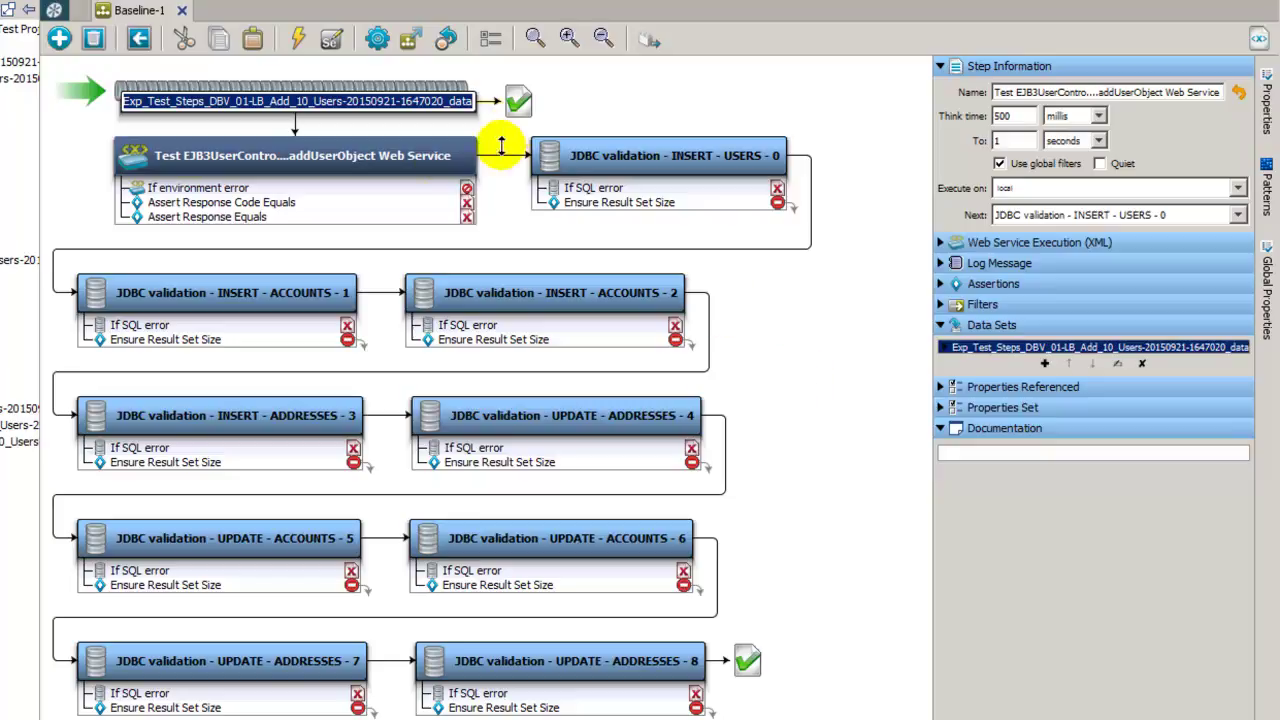
pyautogui.click(378, 40)
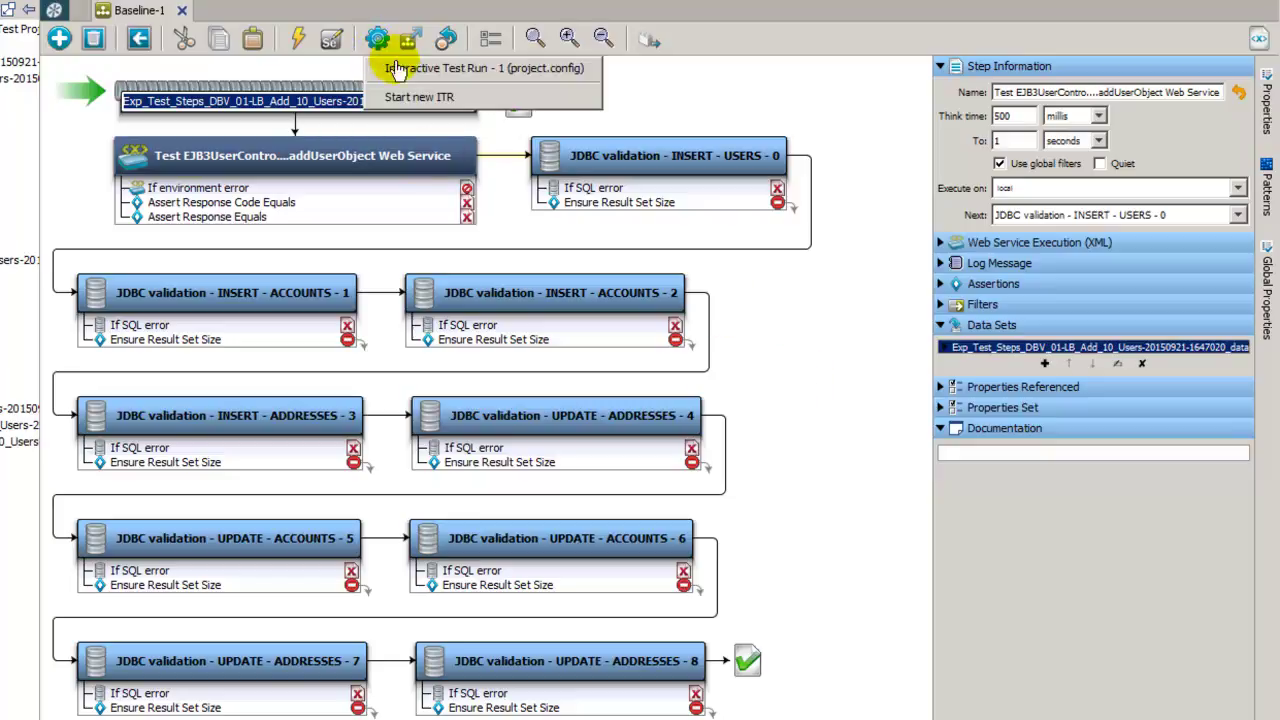
pyautogui.click(420, 67)
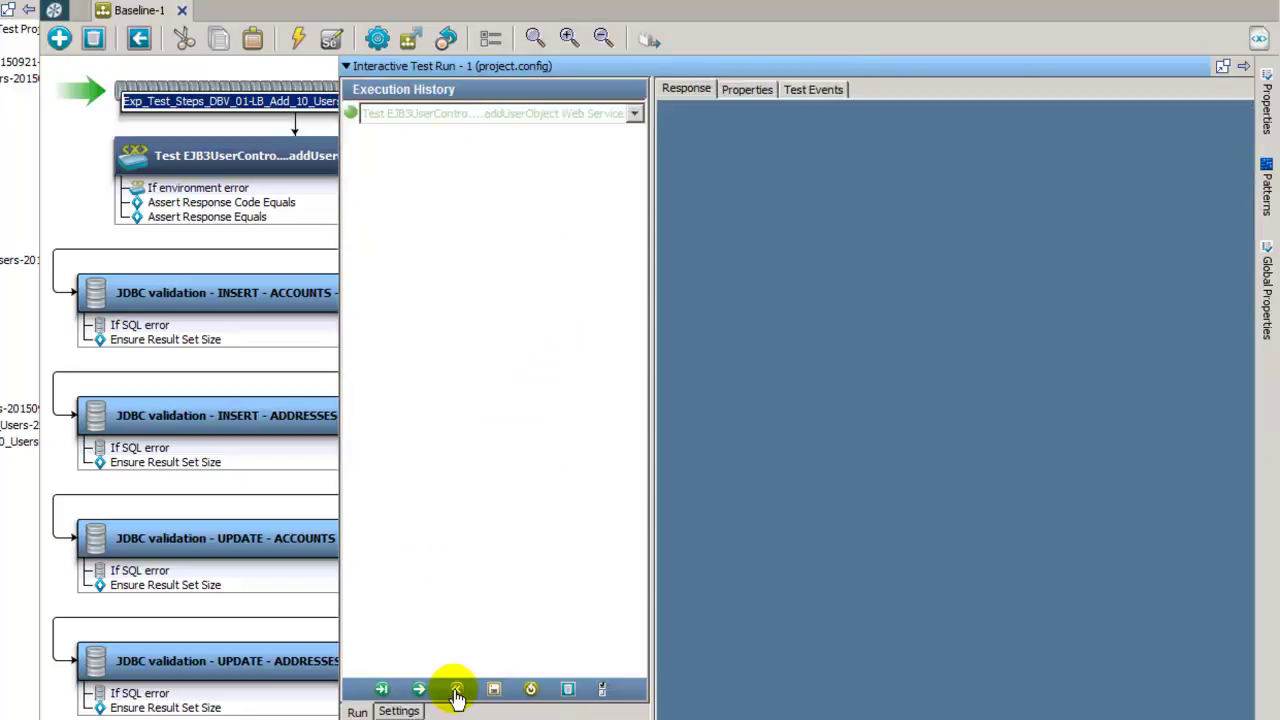
pyautogui.click(419, 690)
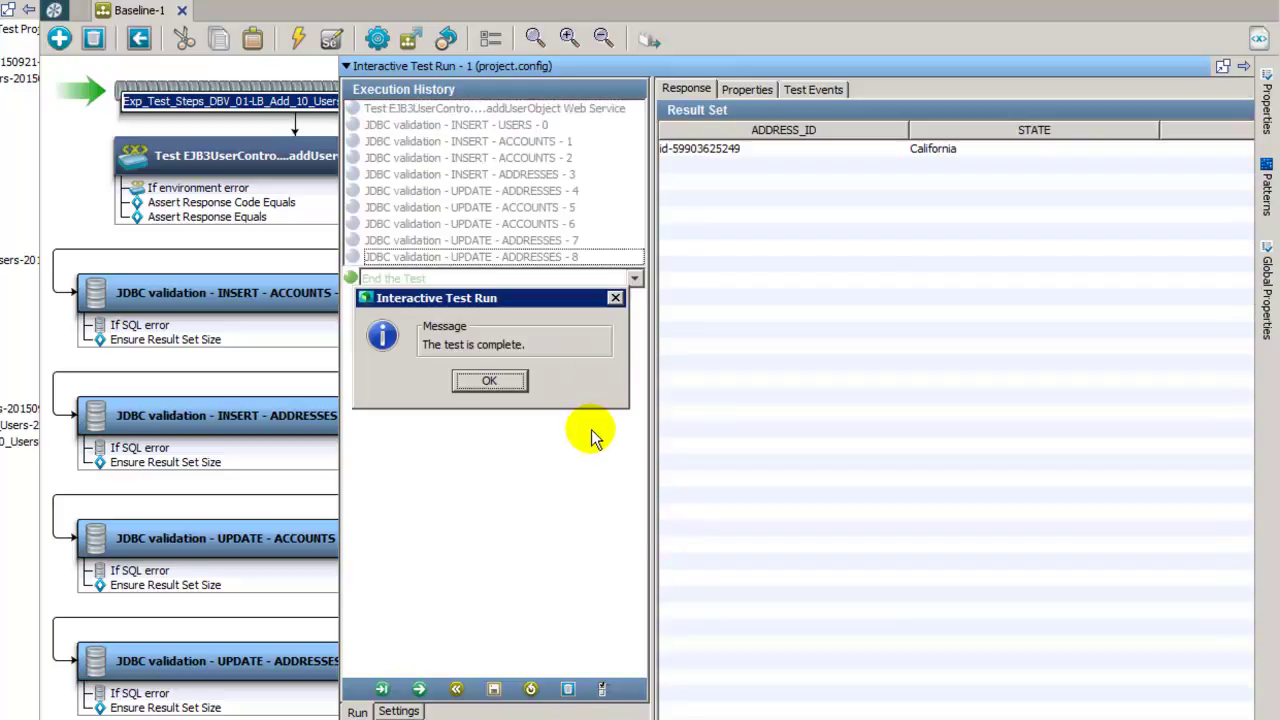
pyautogui.click(489, 382)
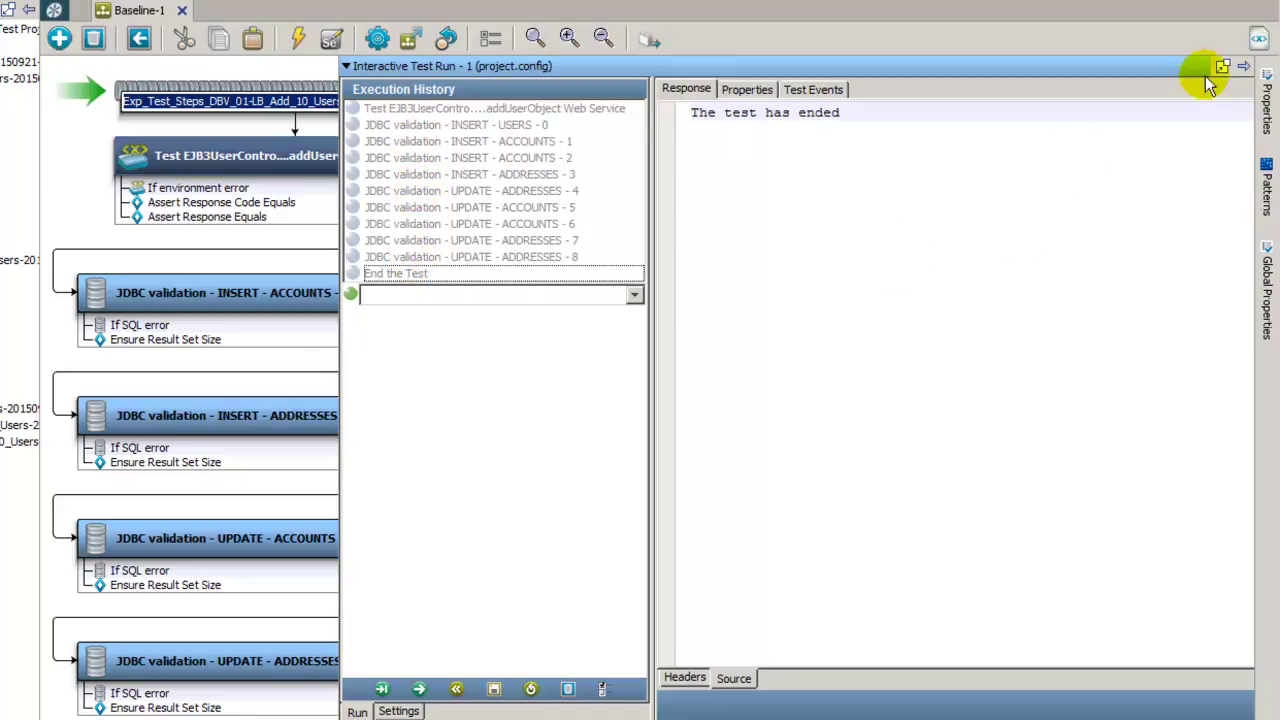
pyautogui.click(1175, 55)
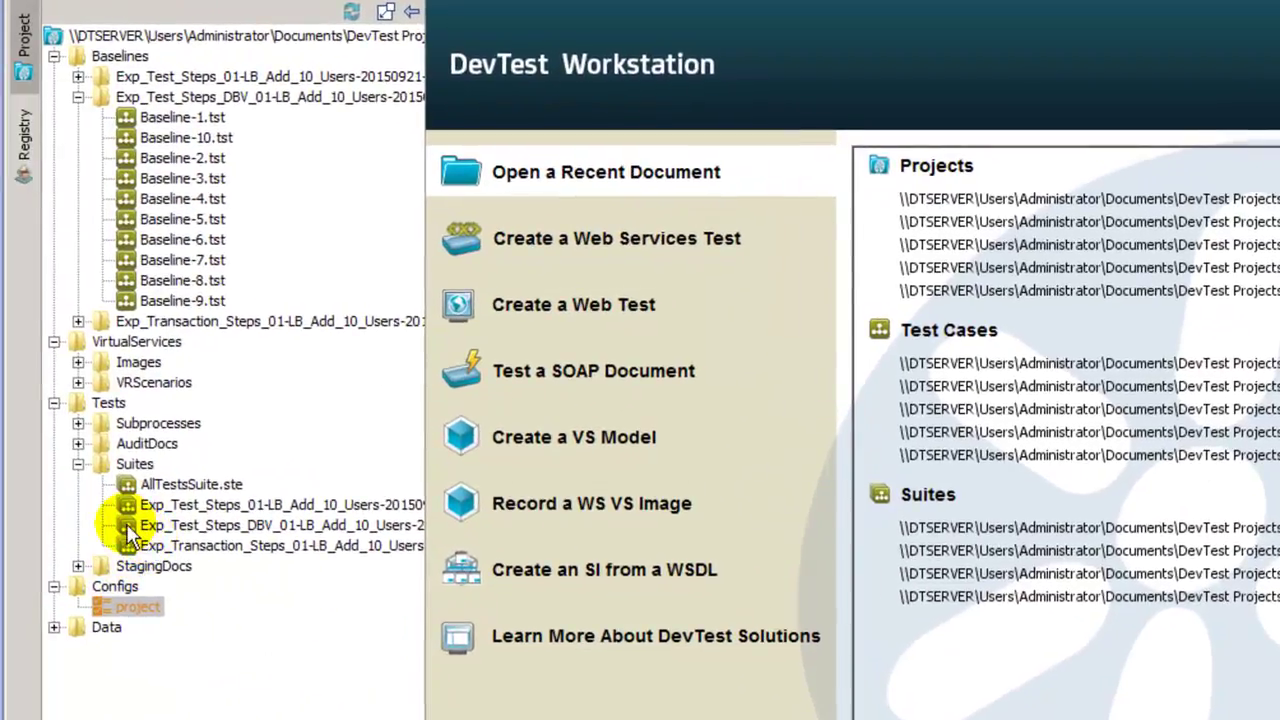
# Stage the Exp_Test_Steps_DBV_01-LB_Add_10_Users suite with DCM through the DTSERVER registry, using Configs/project.config
pyautogui.click(90, 514)
pyautogui.rightClick(126, 523)
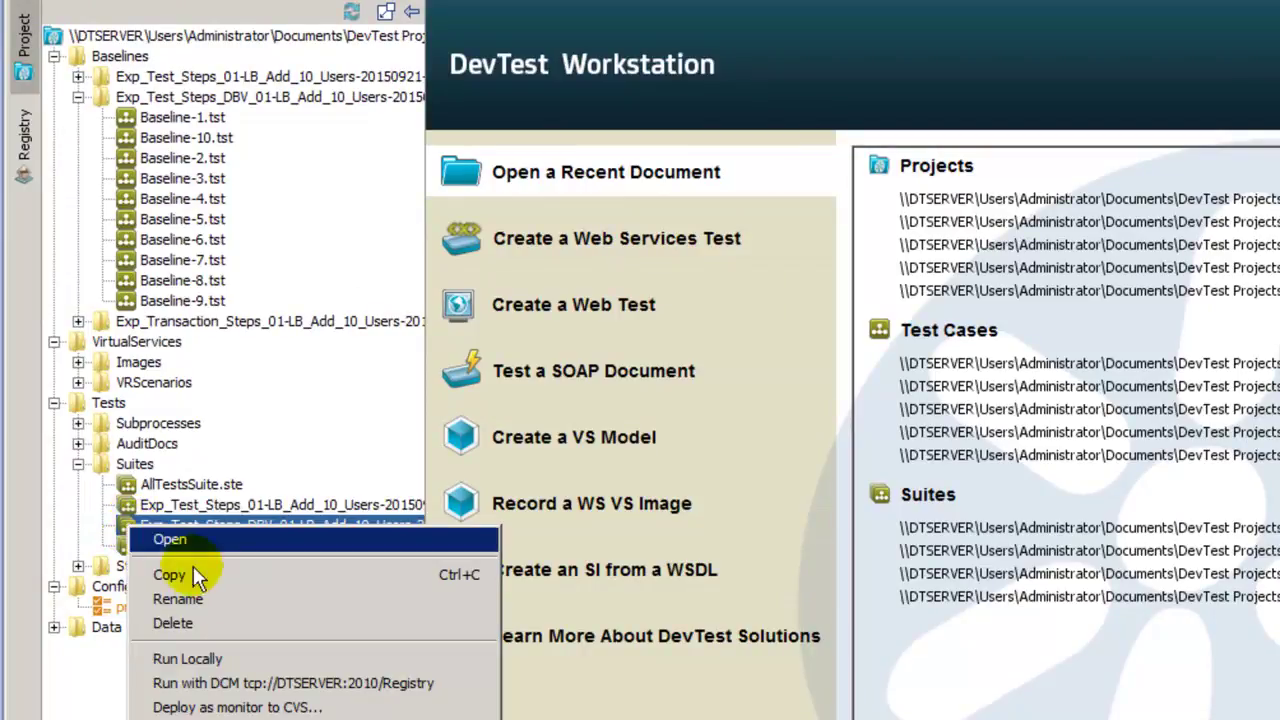
pyautogui.click(224, 688)
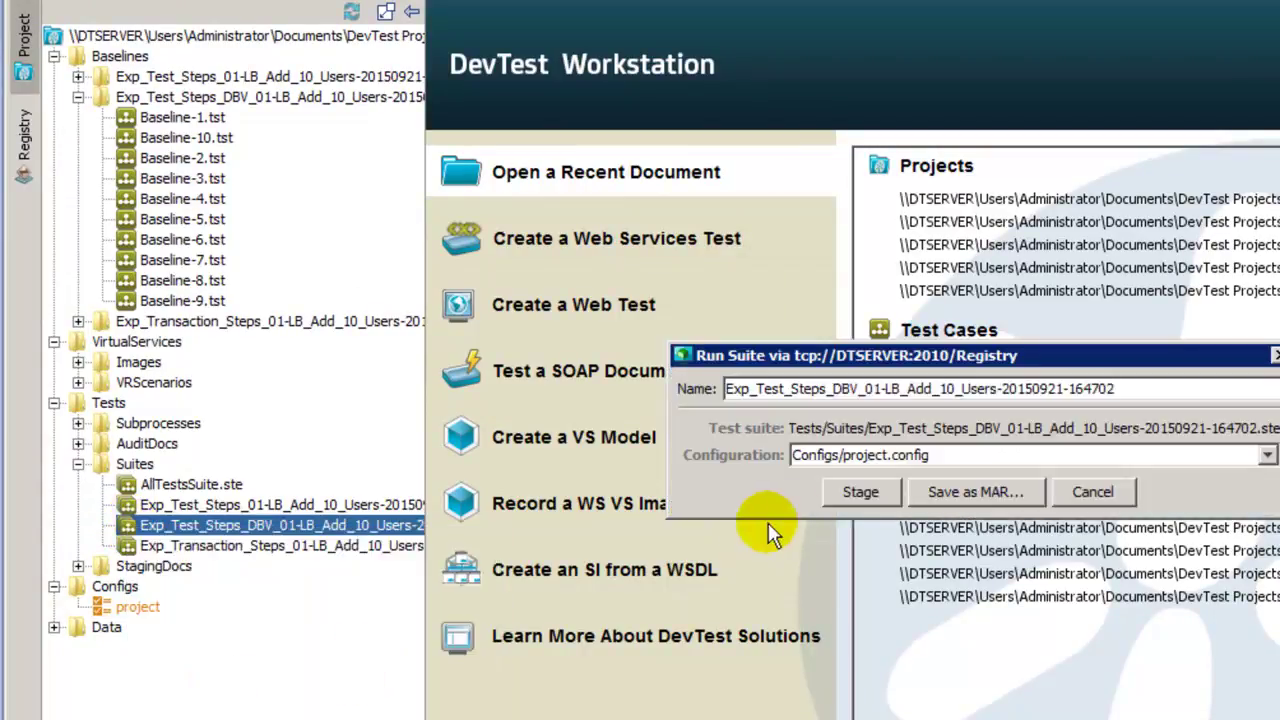
pyautogui.click(860, 494)
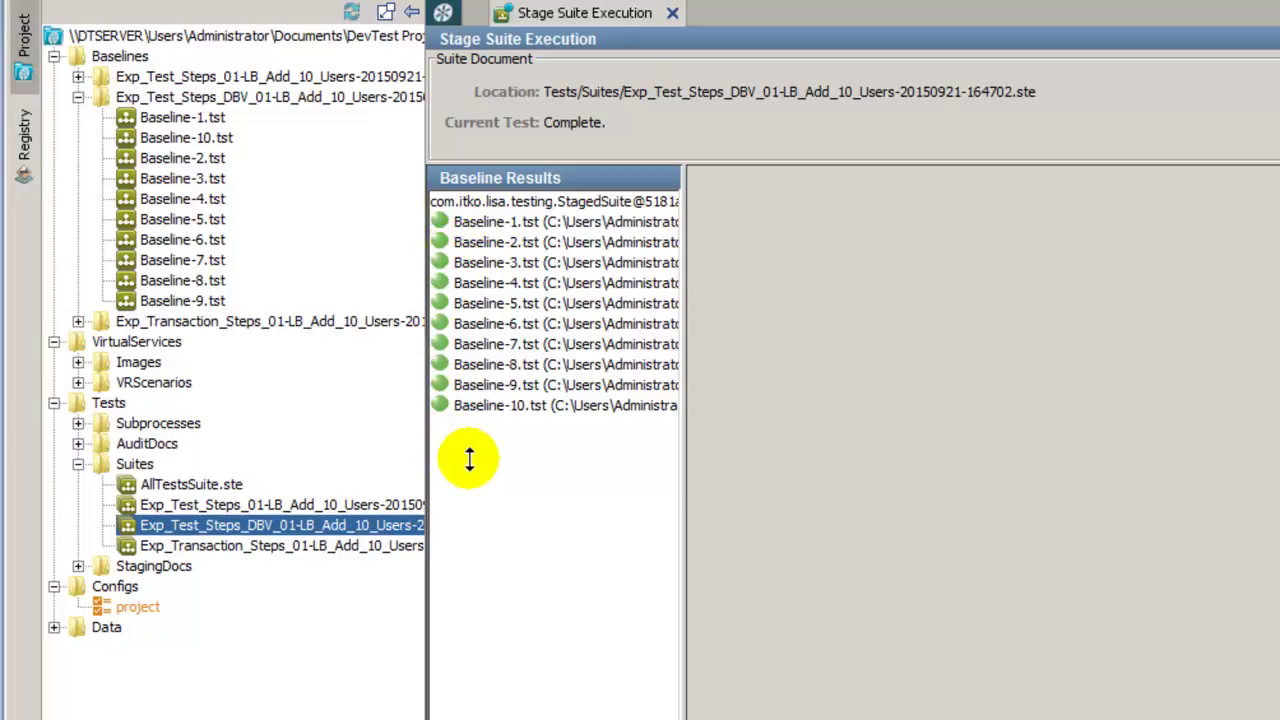
# Reopen the project configuration and examine the value of its DBSERVER property
pyautogui.doubleClick(115, 607)
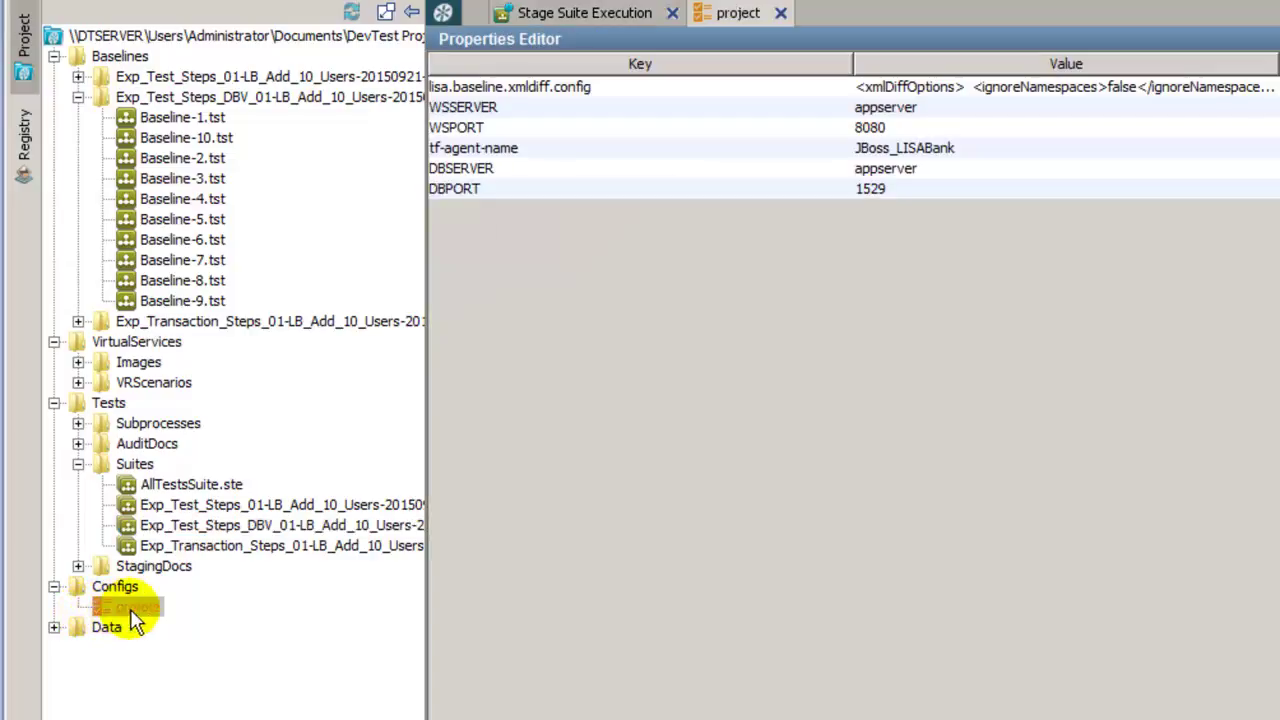
pyautogui.click(935, 170)
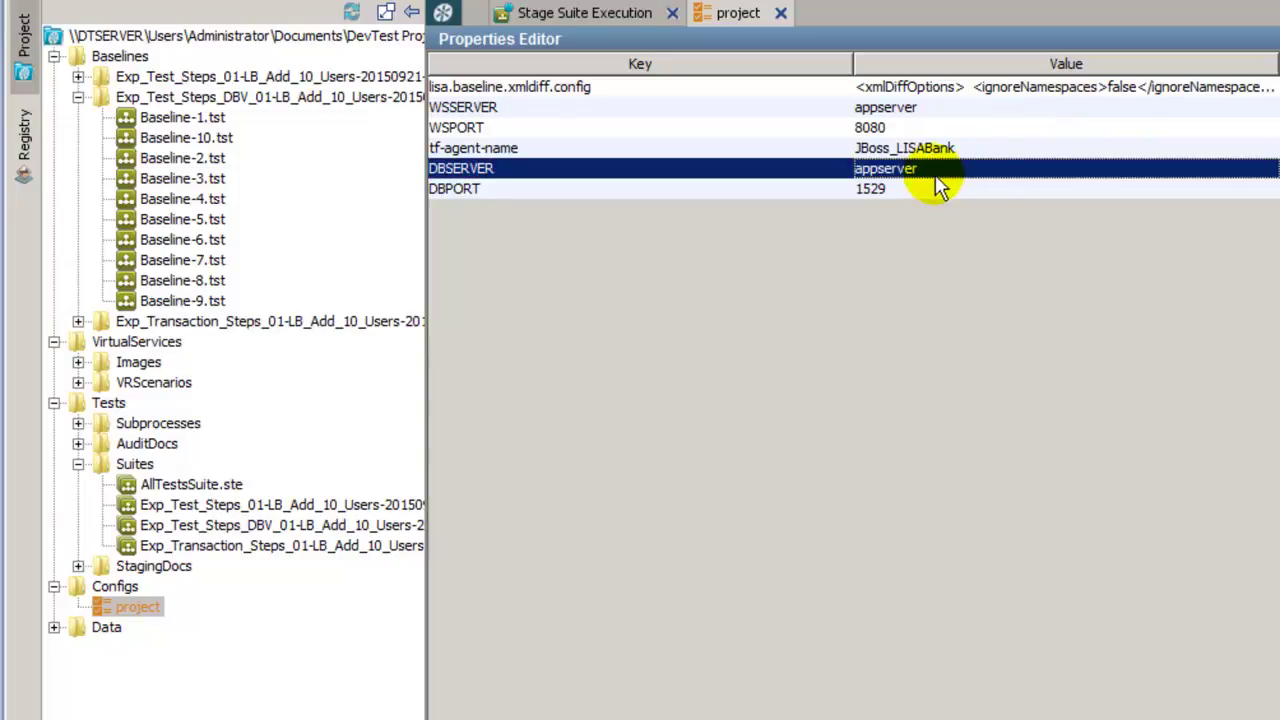